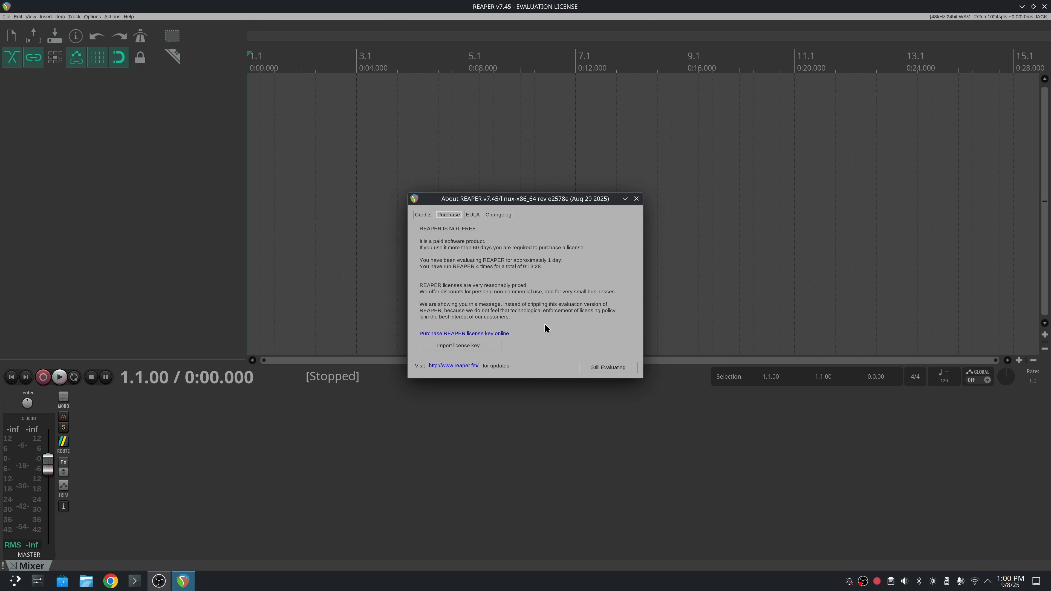
Dismiss the evaluation notice and import P1006298.MOV from the Media/Linux-Videos folder into the project
{"action": "left_click", "coordinate": [613, 374]}
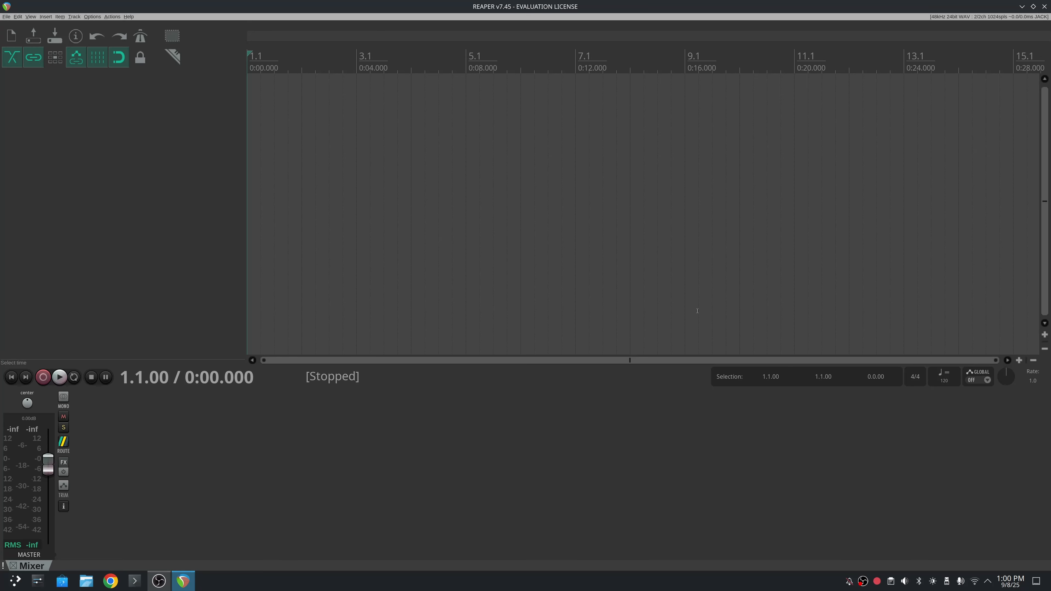
{"action": "left_click", "coordinate": [47, 17]}
{"action": "left_click", "coordinate": [75, 88]}
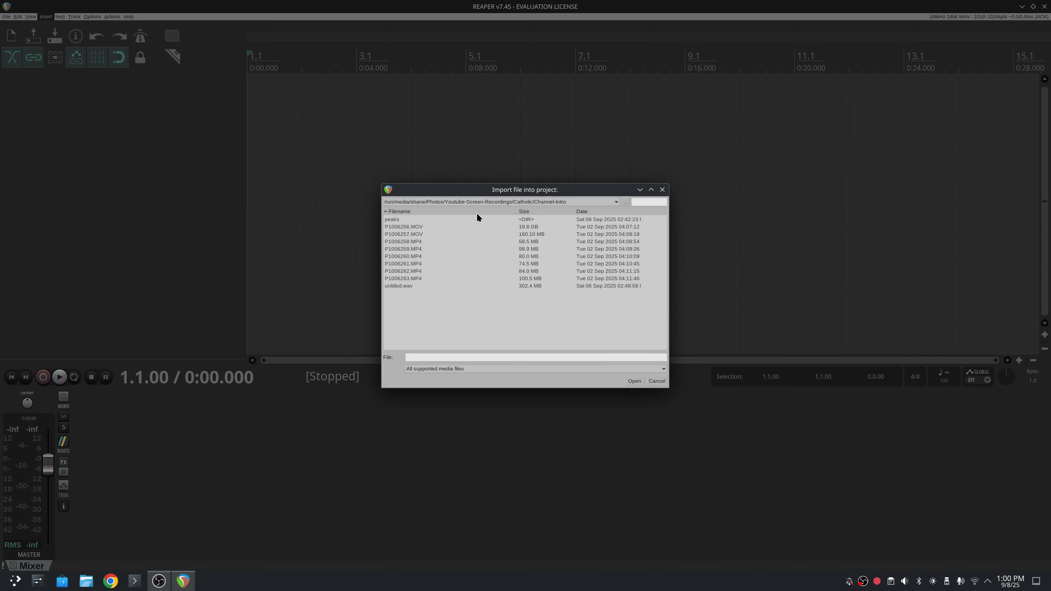
{"action": "left_click", "coordinate": [617, 202]}
{"action": "left_click", "coordinate": [416, 265]}
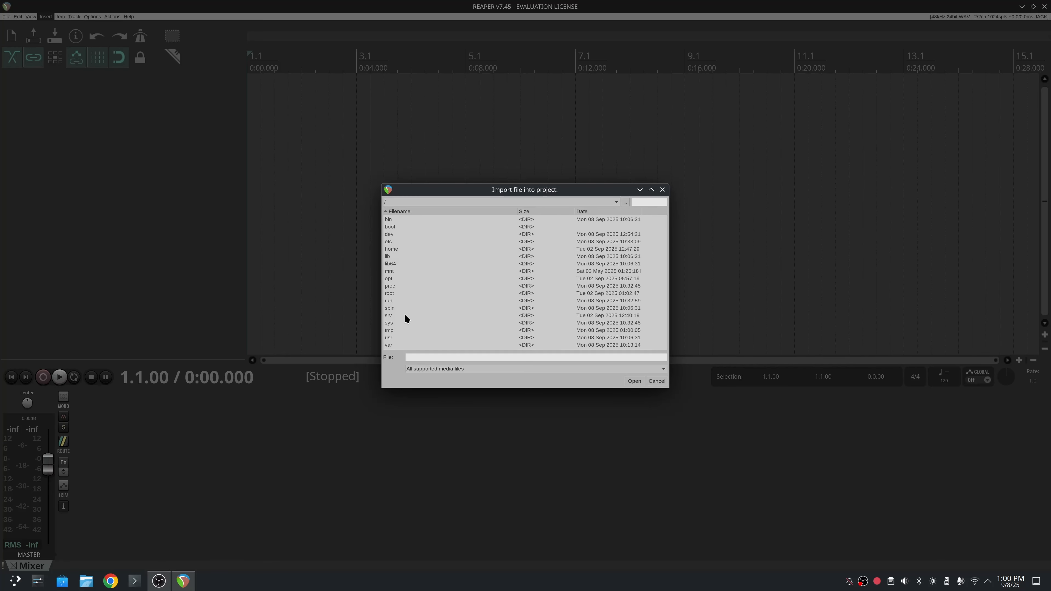
{"action": "double_click", "coordinate": [403, 300]}
{"action": "double_click", "coordinate": [404, 281]}
{"action": "double_click", "coordinate": [391, 220]}
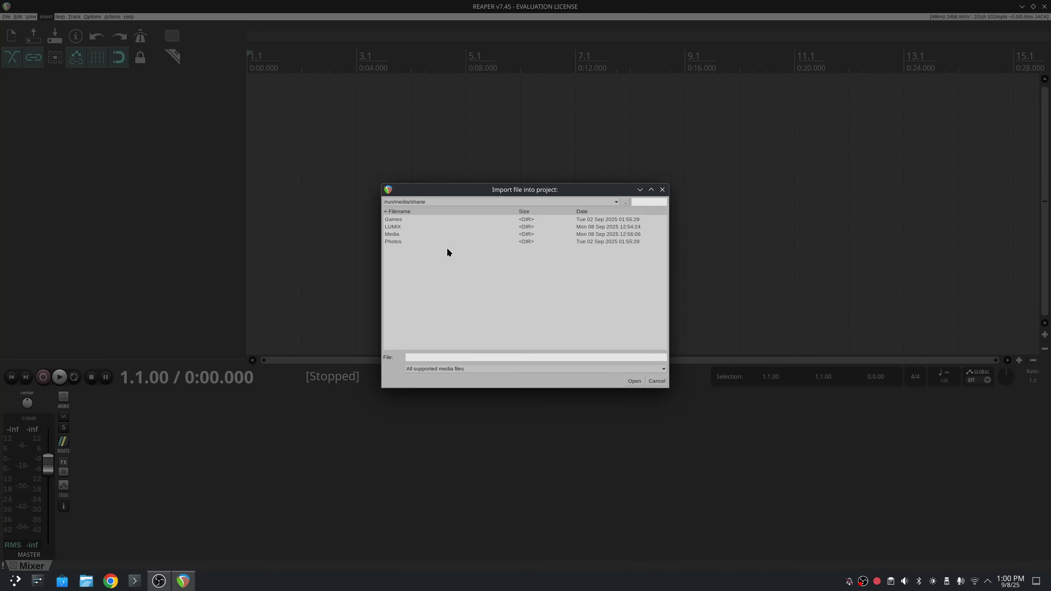
{"action": "double_click", "coordinate": [399, 234]}
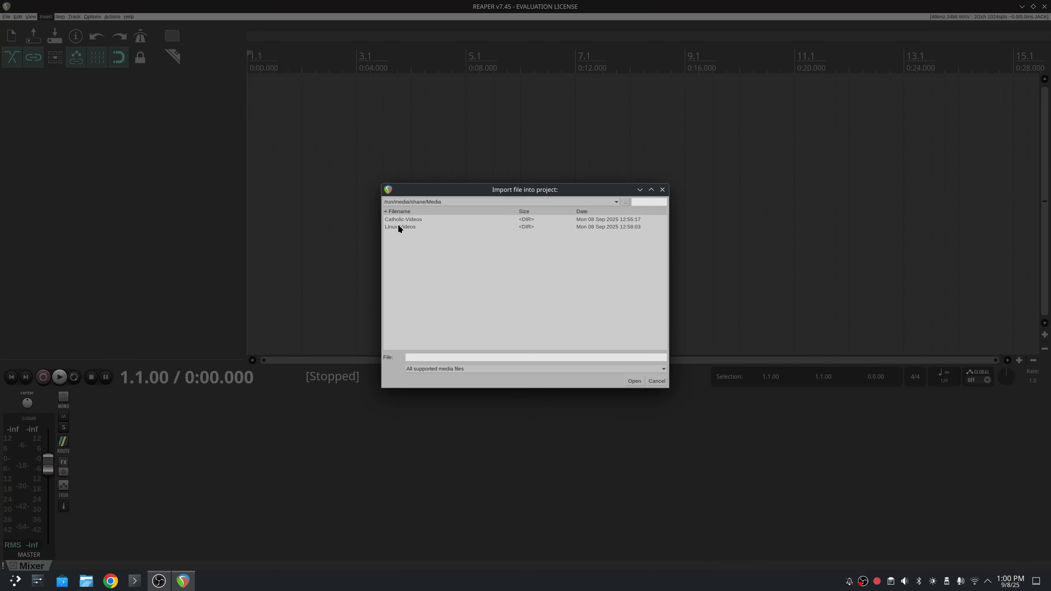
{"action": "double_click", "coordinate": [398, 227]}
{"action": "left_click", "coordinate": [407, 226]}
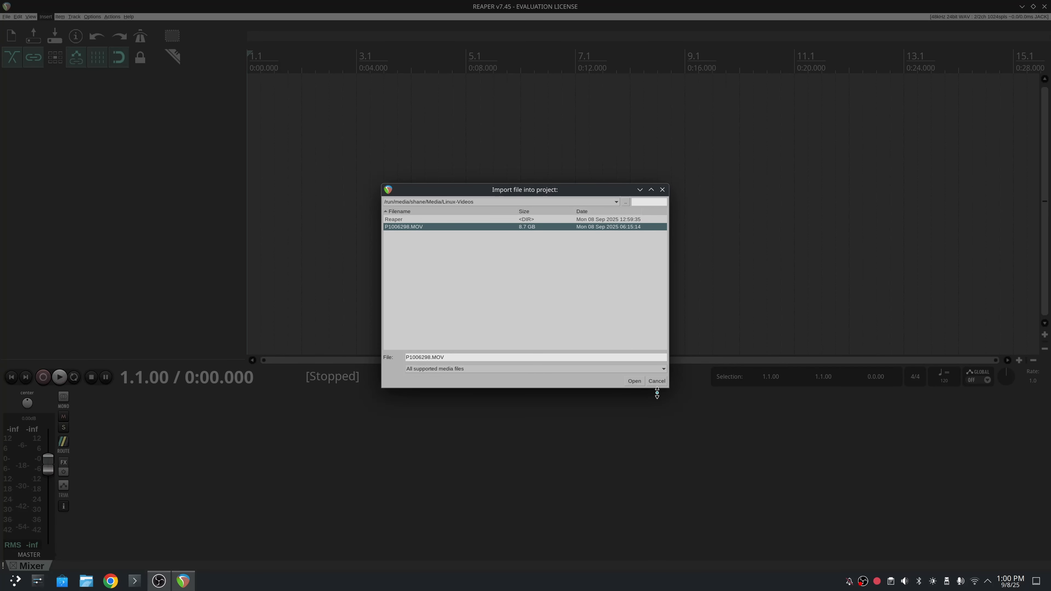
{"action": "left_click", "coordinate": [635, 382]}
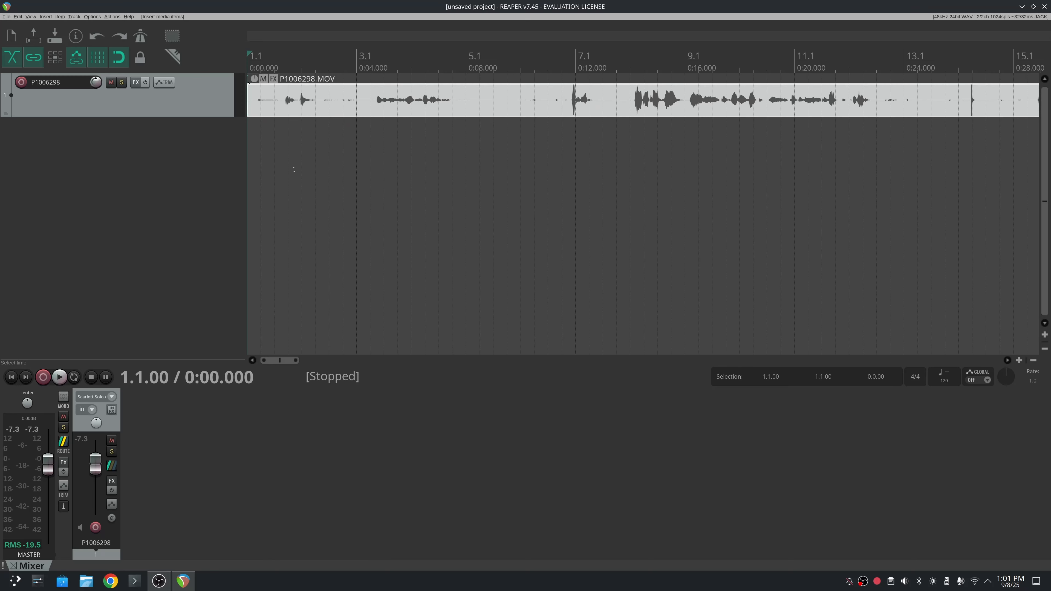
Play the imported clip from 0:07.000 to hear the unprocessed audio, and stop playback
{"action": "left_click", "coordinate": [434, 55]}
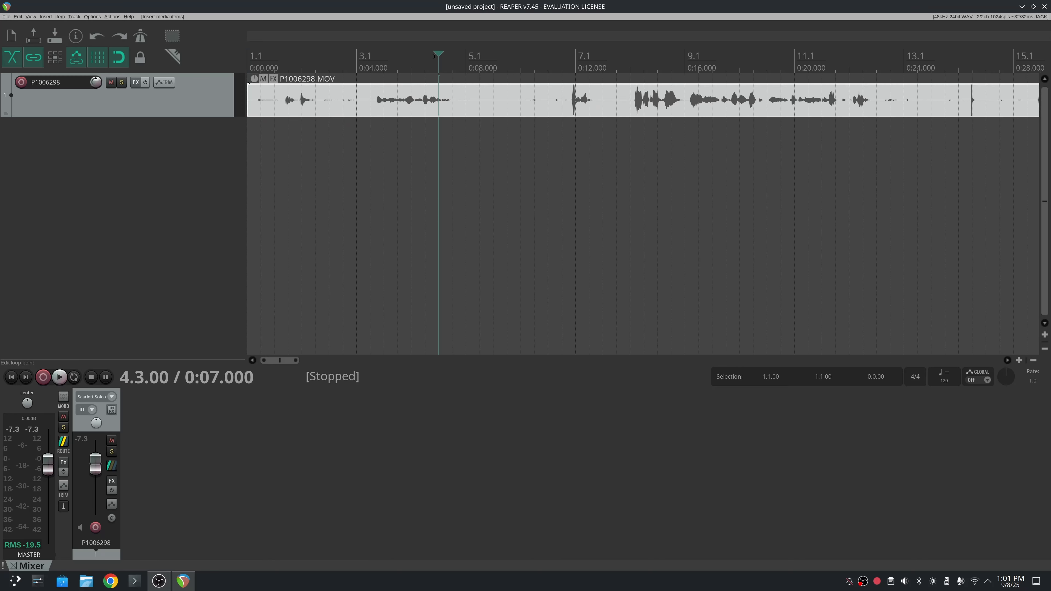
{"action": "left_click", "coordinate": [60, 377]}
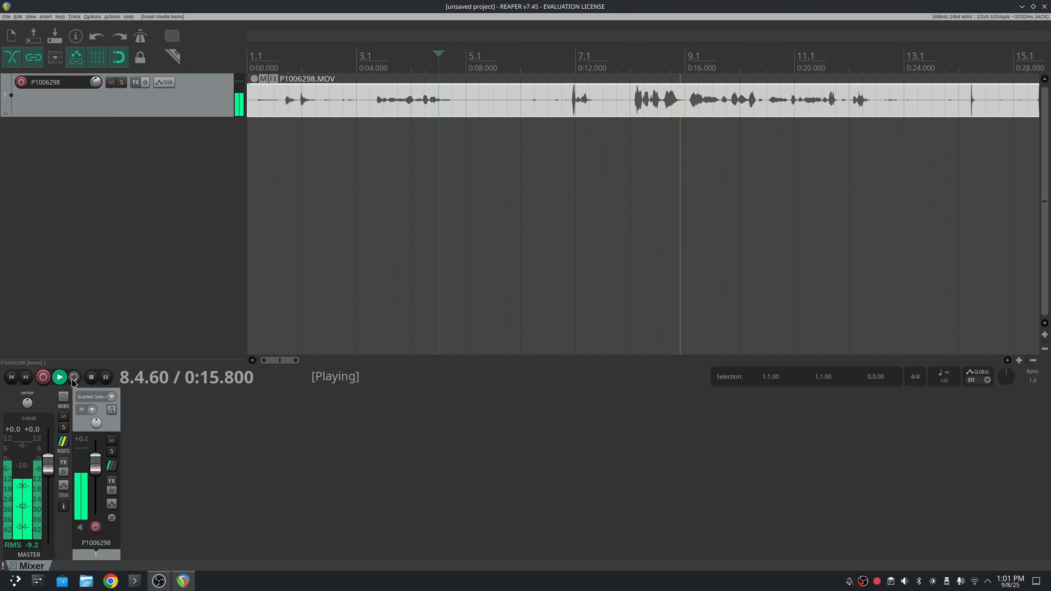
{"action": "left_click", "coordinate": [92, 378]}
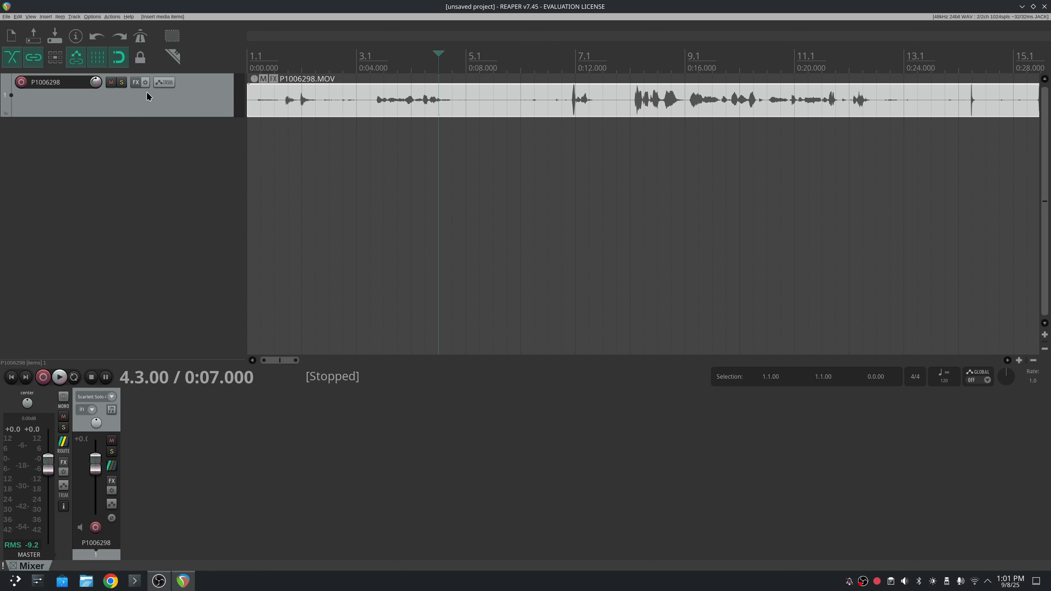
Add the LV2 RNNoise suppression for voice (werman) (Mono) effect to the P1006298 track
{"action": "left_click", "coordinate": [135, 83]}
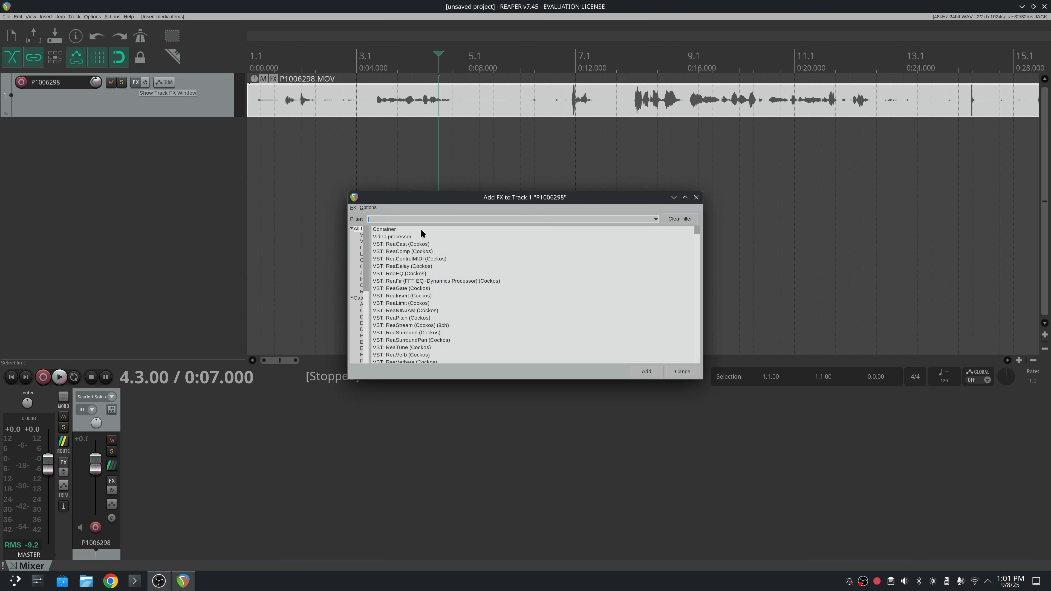
{"action": "type", "text": "nois"}
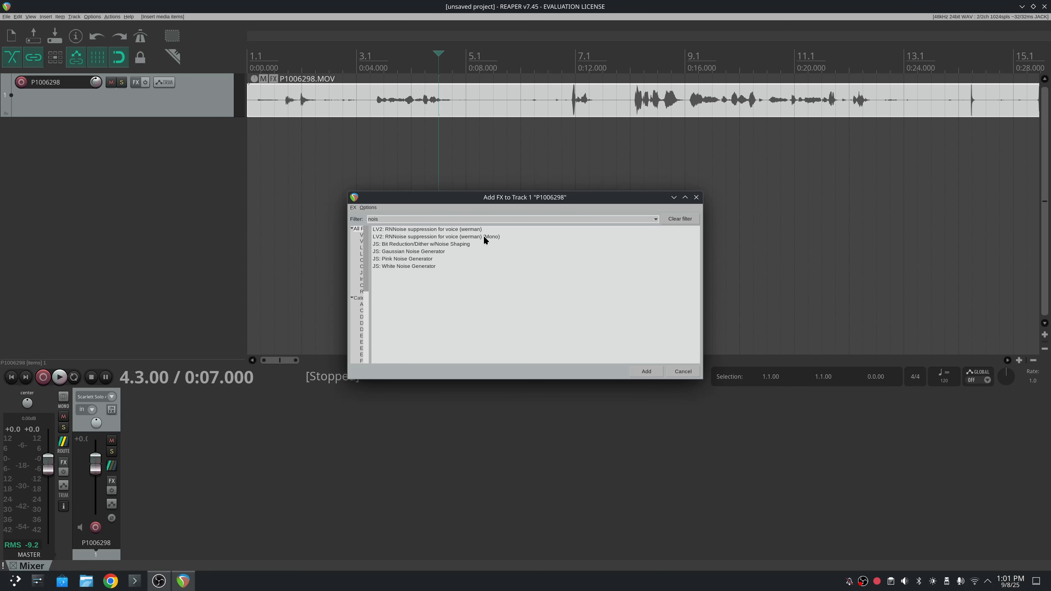
{"action": "left_click", "coordinate": [421, 238]}
{"action": "left_click", "coordinate": [646, 373]}
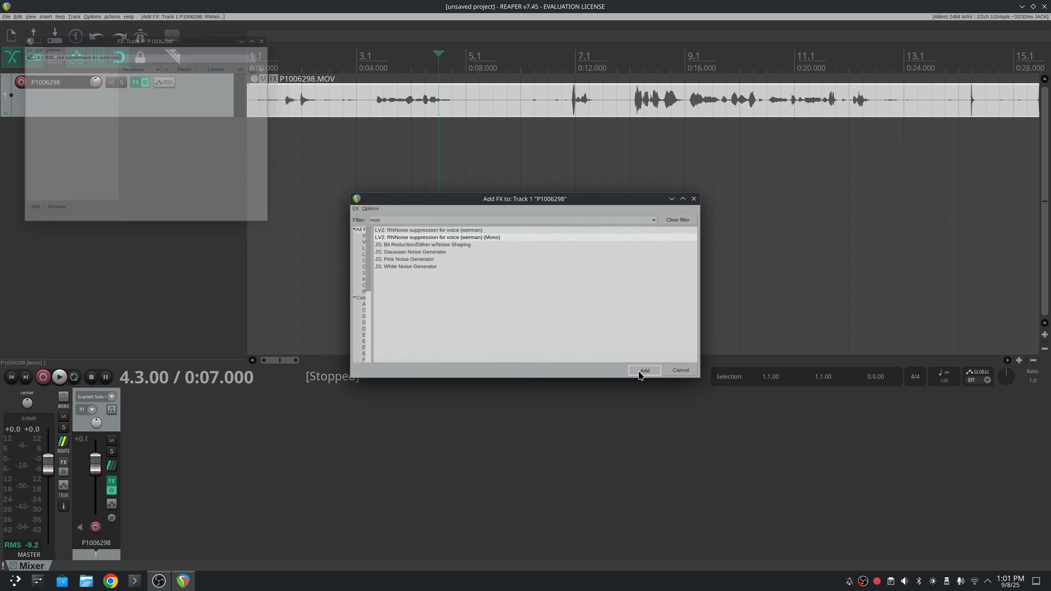
Move the effects window clear of the waveform and play the track through the noise suppressor, stopping after the speech
{"action": "left_click_drag", "start_coordinate": [186, 34], "coordinate": [917, 319]}
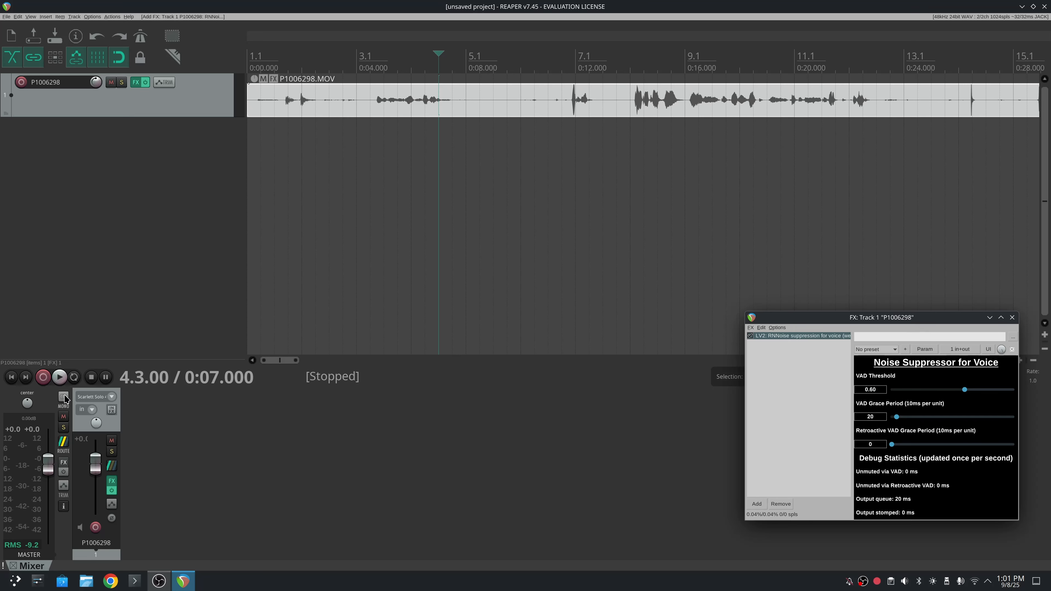
{"action": "left_click", "coordinate": [60, 378]}
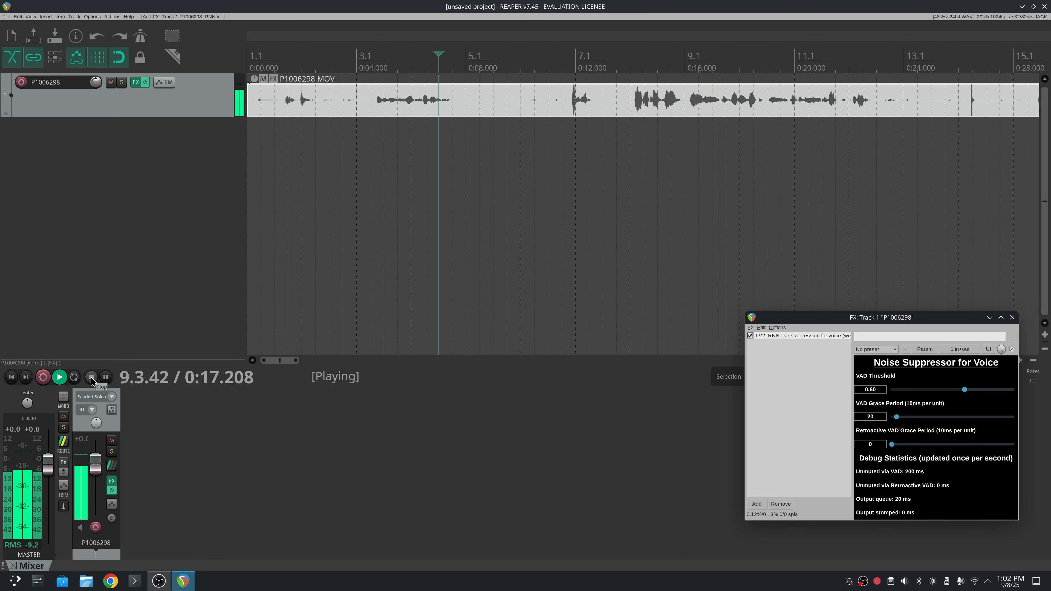
{"action": "left_click", "coordinate": [92, 377]}
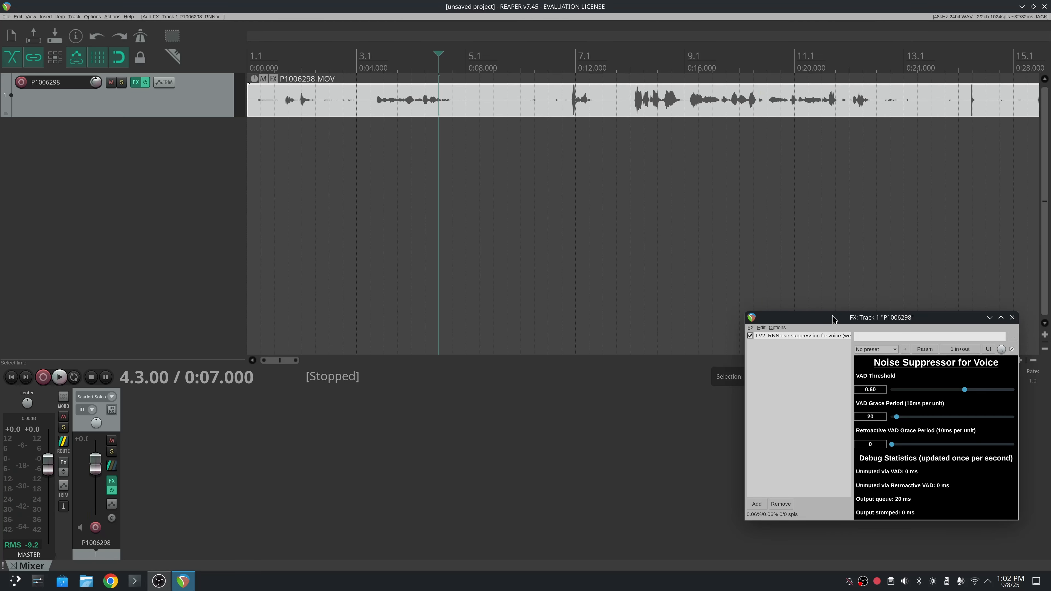
Add the CLAP master_me effect after the noise suppressor and apply its YOUTUBE -14 LUFS easy preset
{"action": "left_click_drag", "start_coordinate": [849, 321], "coordinate": [415, 146]}
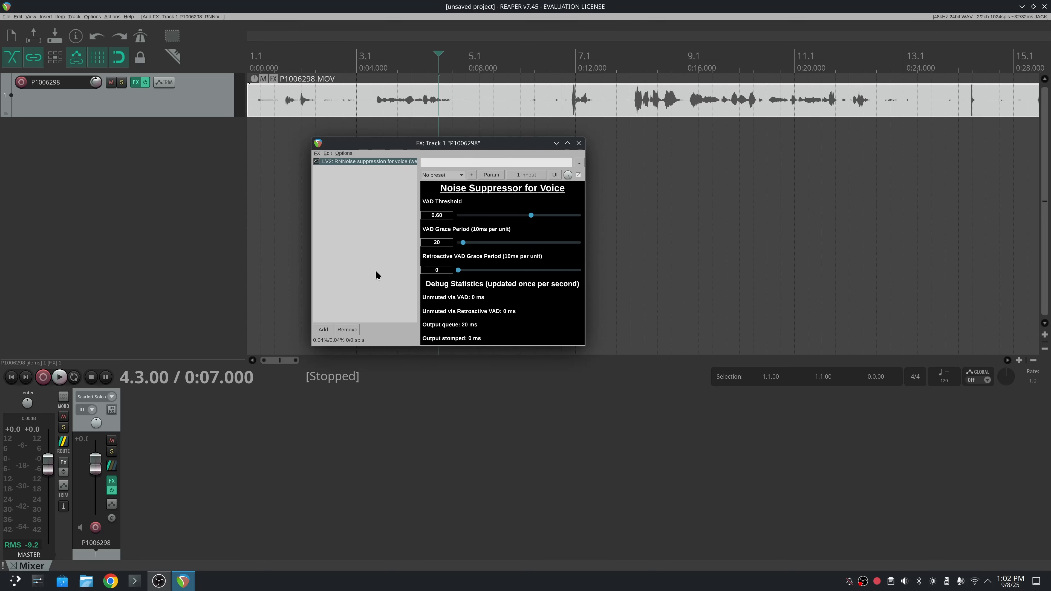
{"action": "left_click", "coordinate": [322, 330]}
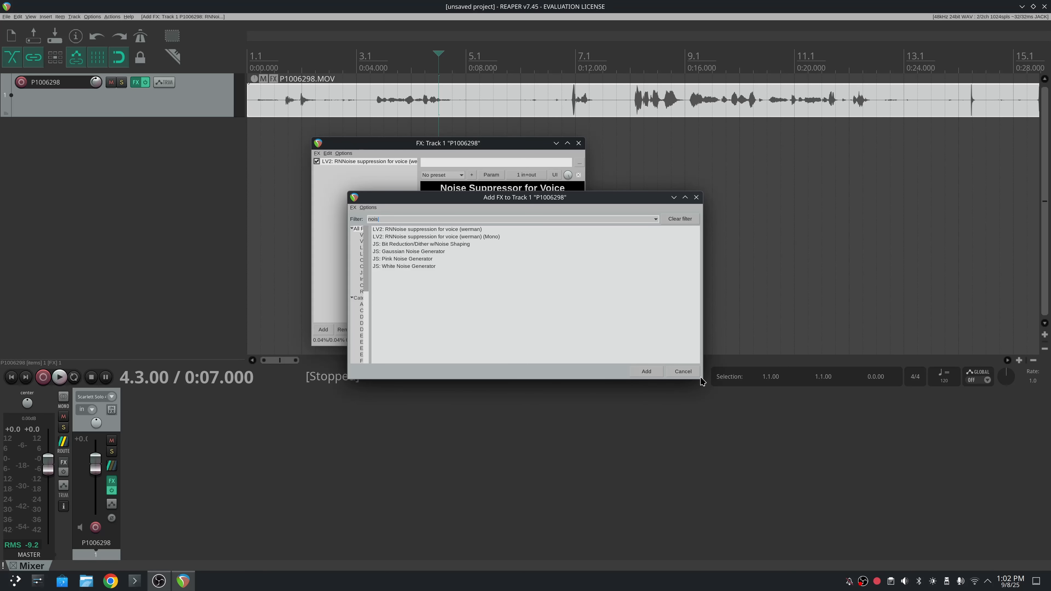
{"action": "left_click_drag", "start_coordinate": [702, 381], "coordinate": [873, 463]}
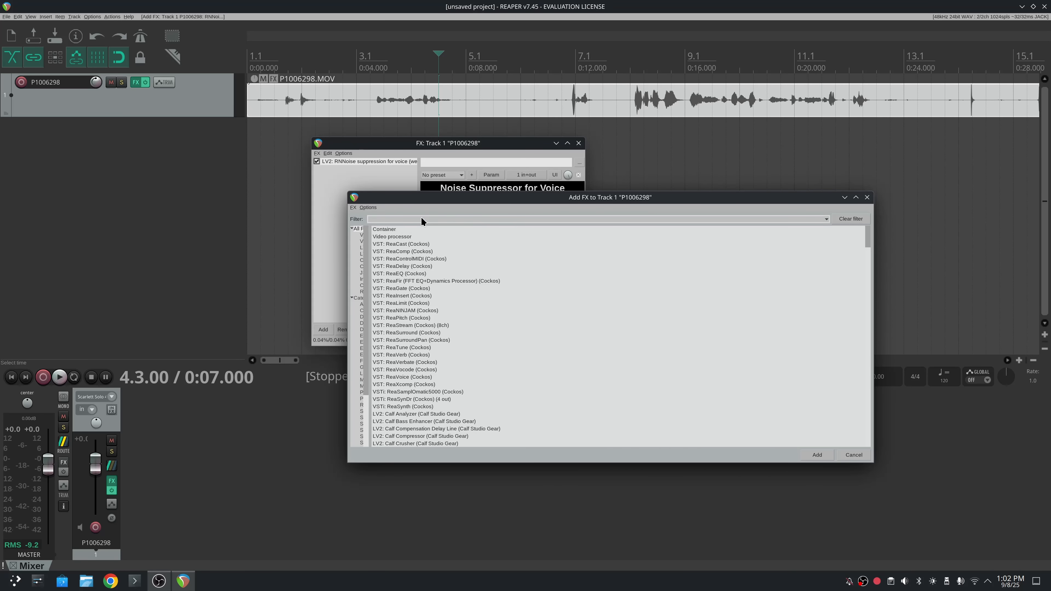
{"action": "type", "text": "mas"}
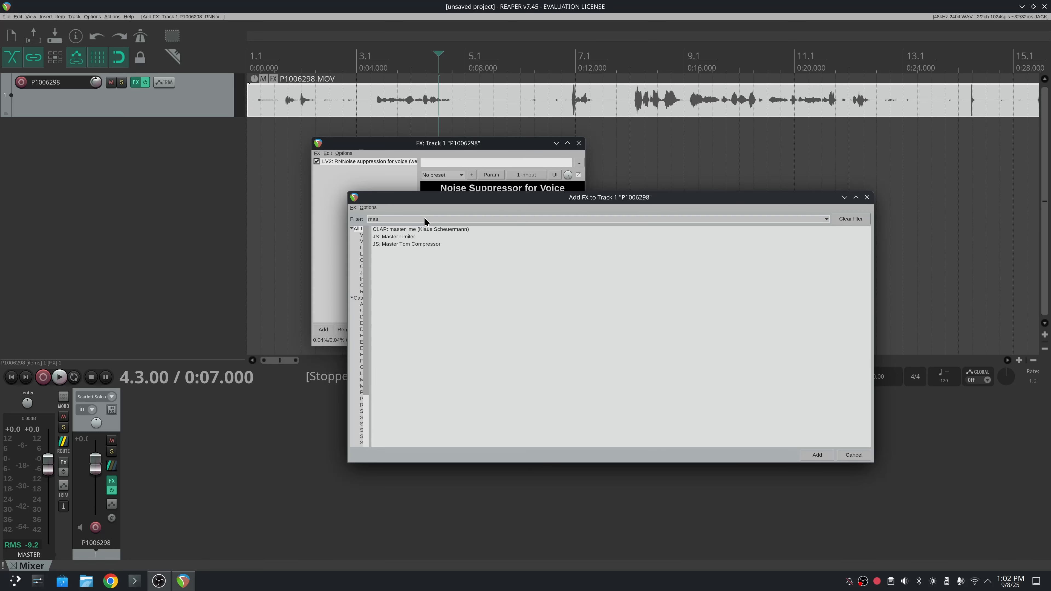
{"action": "left_click", "coordinate": [405, 228]}
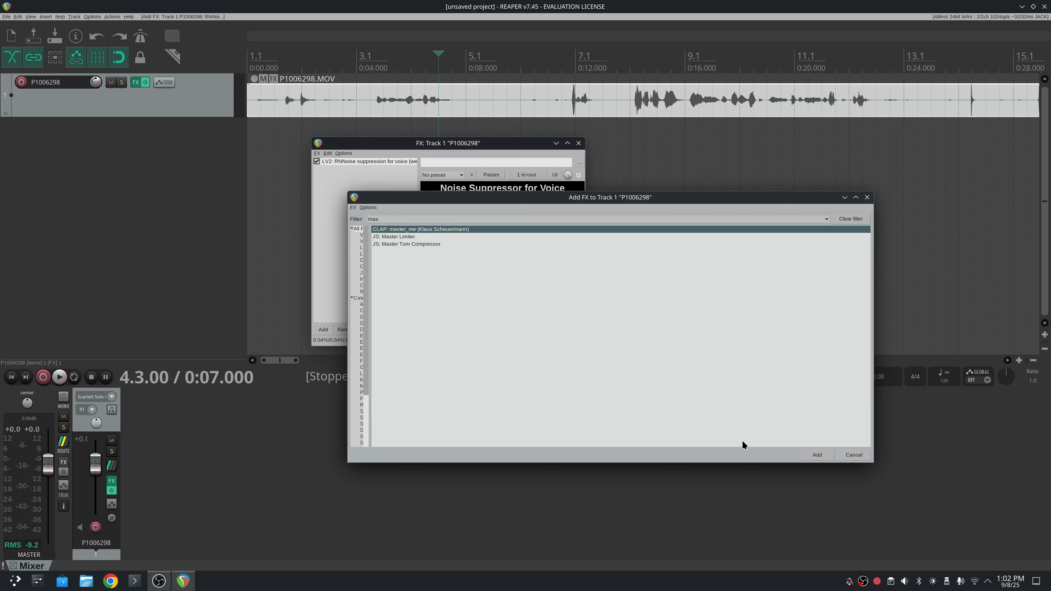
{"action": "left_click", "coordinate": [827, 459]}
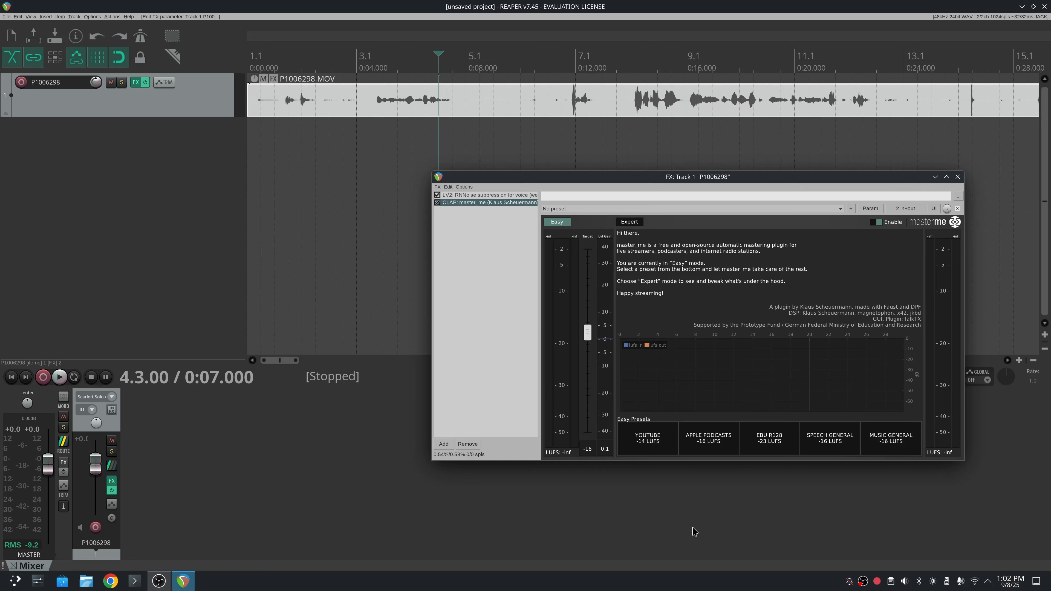
{"action": "left_click", "coordinate": [655, 447]}
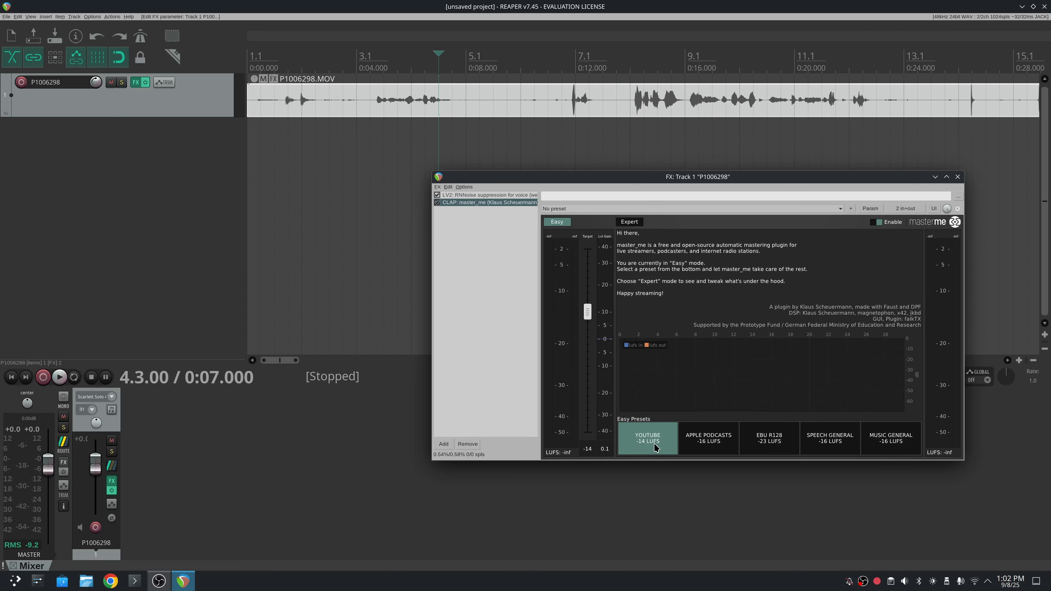
Play the track through master_me and examine its Expert mode settings before returning to Easy mode
{"action": "key", "text": "space"}
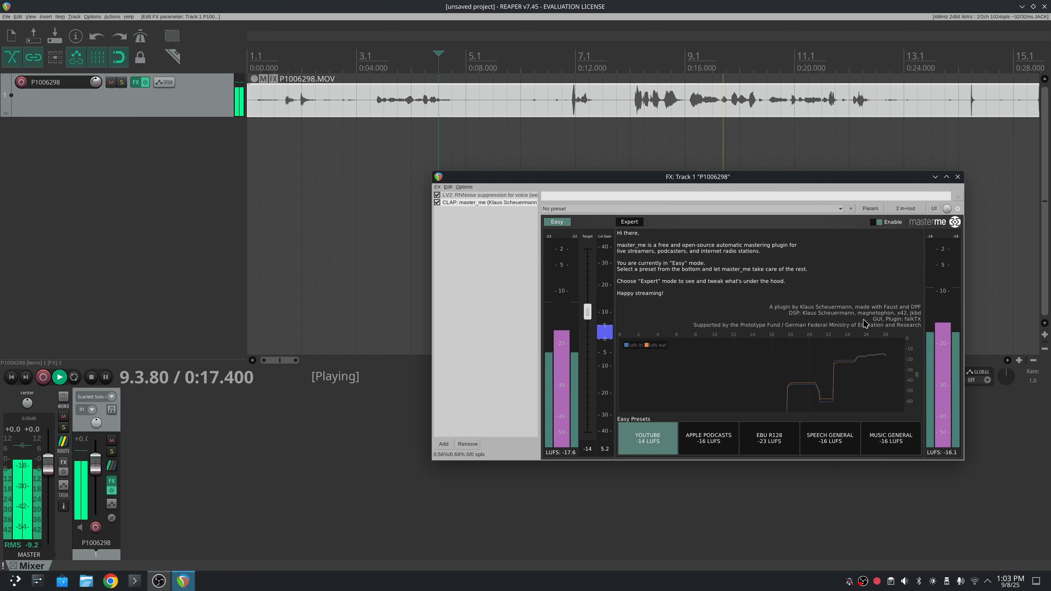
{"action": "left_click", "coordinate": [629, 222]}
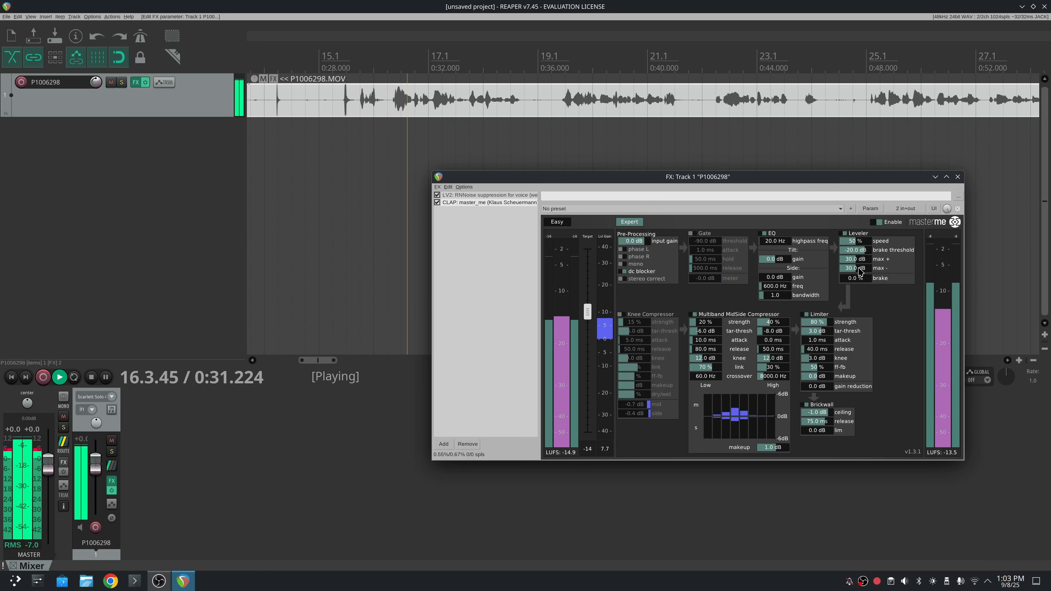
{"action": "left_click", "coordinate": [557, 222]}
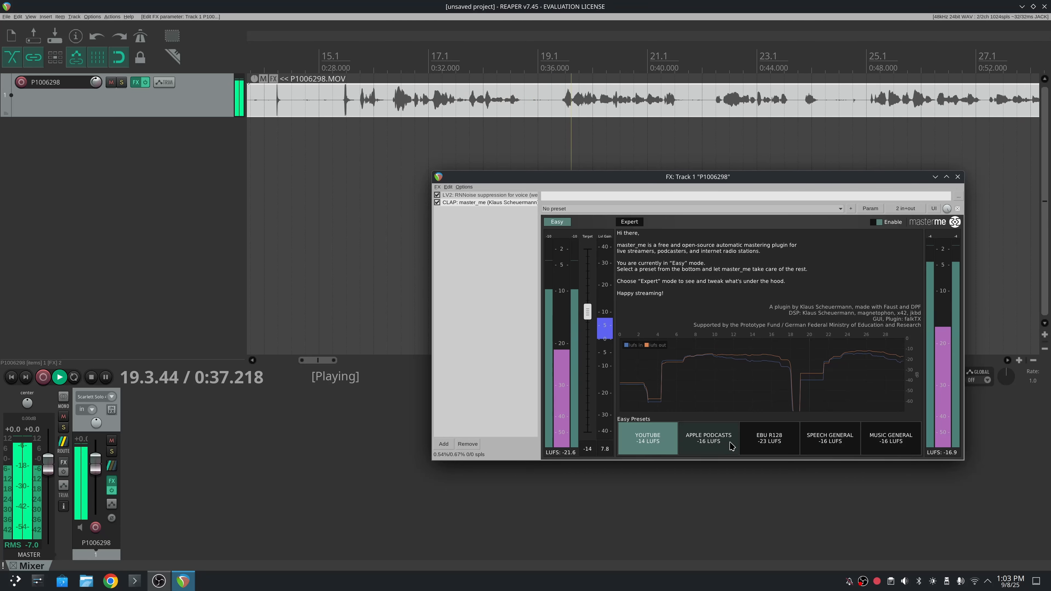
Audition the APPLE PODCASTS, YOUTUBE and SPEECH GENERAL presets of master_me during playback, ending on APPLE PODCASTS -16 LUFS
{"action": "left_click", "coordinate": [712, 446]}
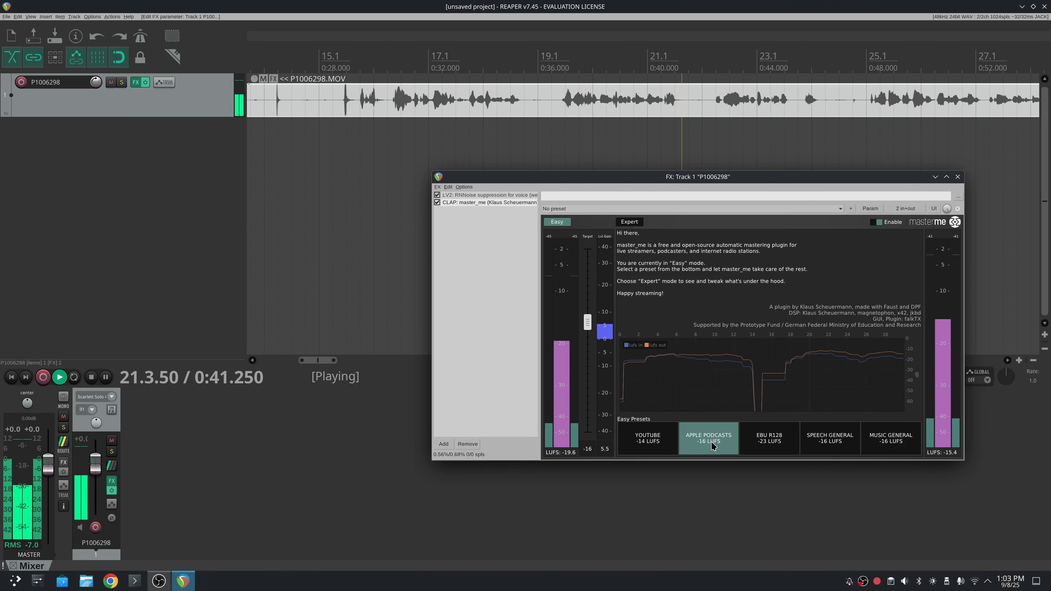
{"action": "left_click", "coordinate": [652, 443]}
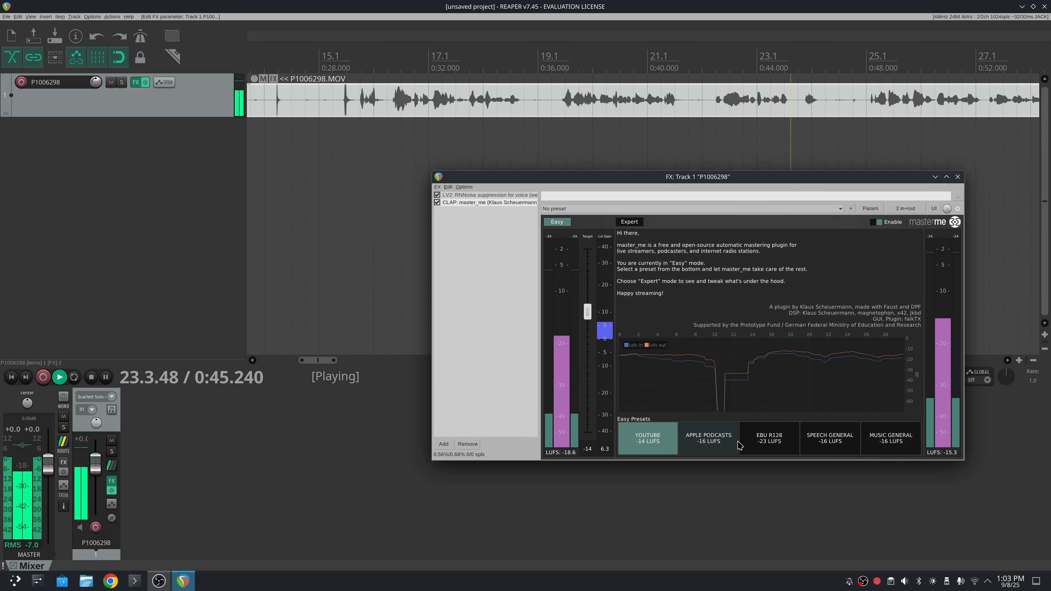
{"action": "left_click", "coordinate": [727, 445]}
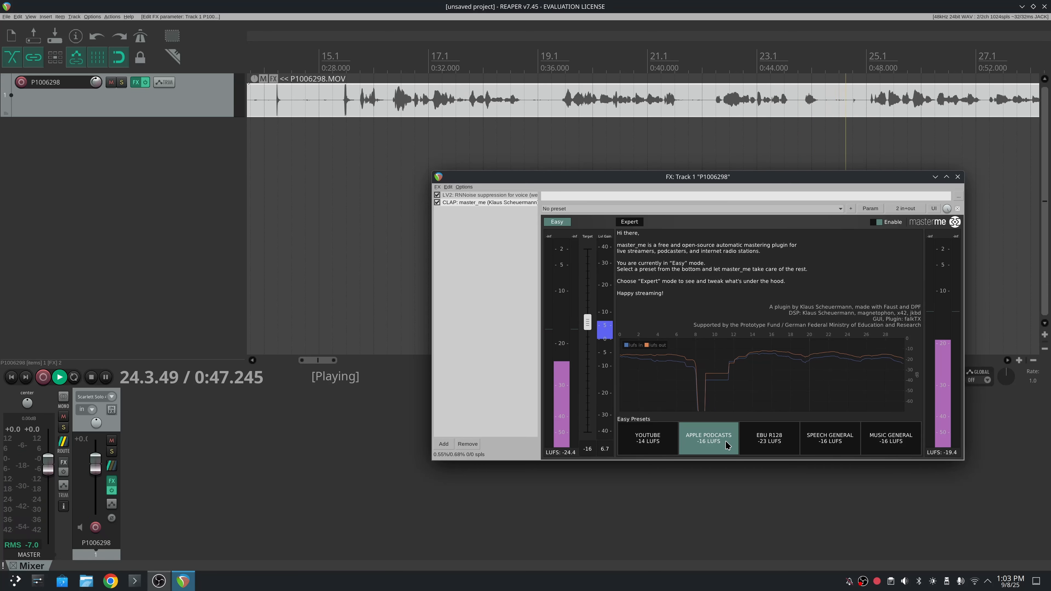
{"action": "left_click", "coordinate": [833, 450]}
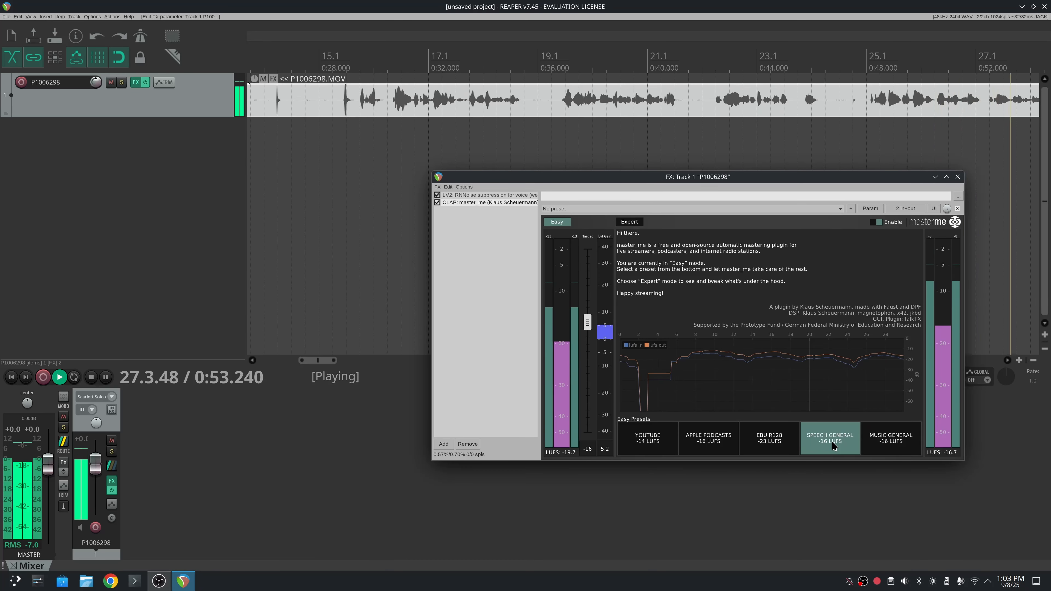
{"action": "left_click", "coordinate": [714, 445]}
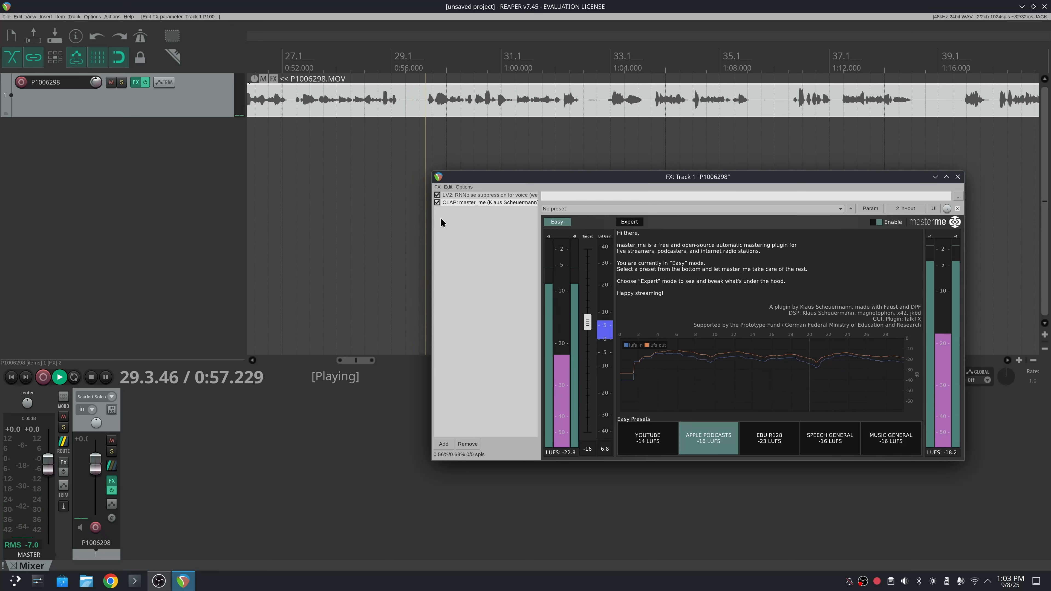
Compare the voice with master_me bypassed and enabled during playback, first under APPLE PODCASTS -16 LUFS and again under YOUTUBE -14 LUFS
{"action": "left_click", "coordinate": [436, 203]}
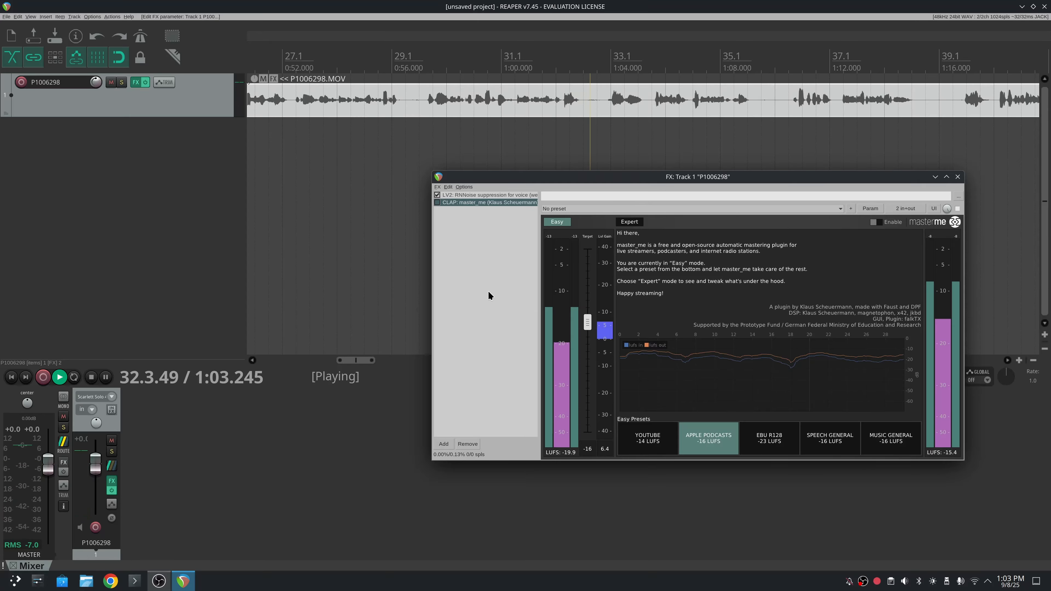
{"action": "left_click", "coordinate": [438, 203]}
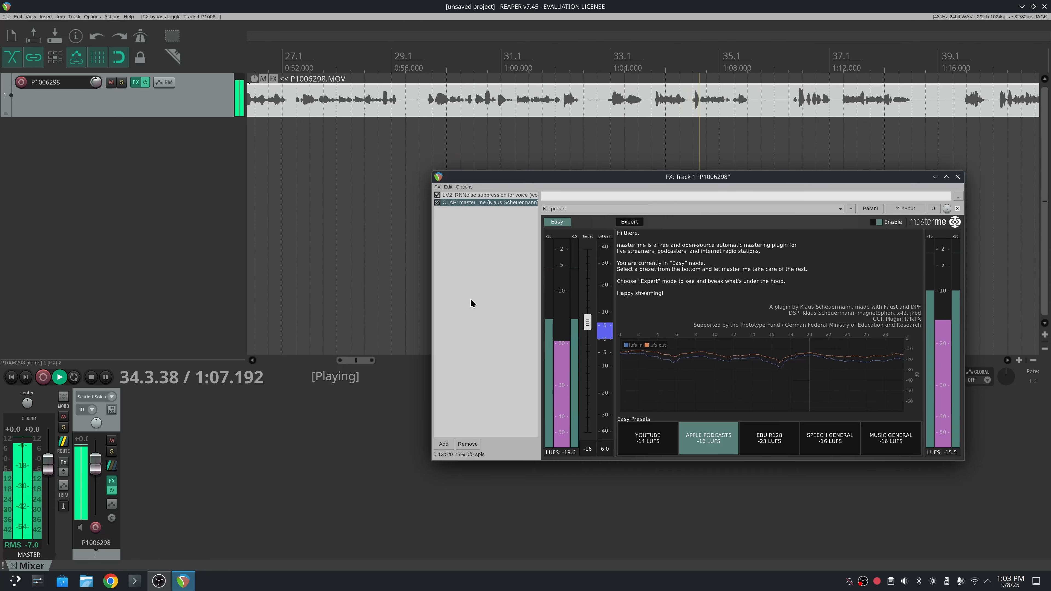
{"action": "left_click", "coordinate": [644, 441]}
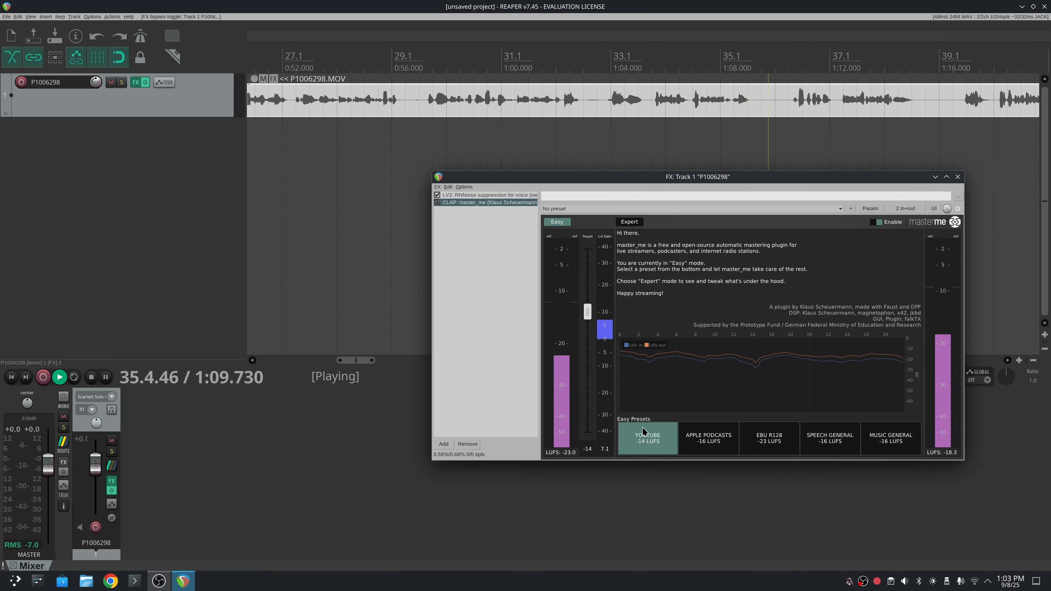
{"action": "left_click", "coordinate": [437, 203]}
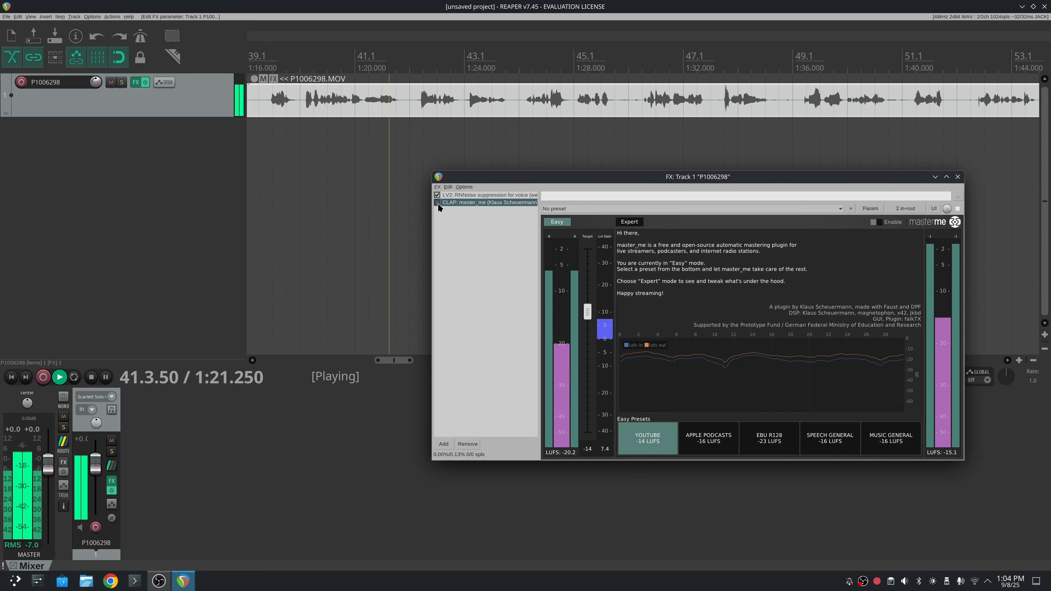
{"action": "left_click", "coordinate": [437, 202]}
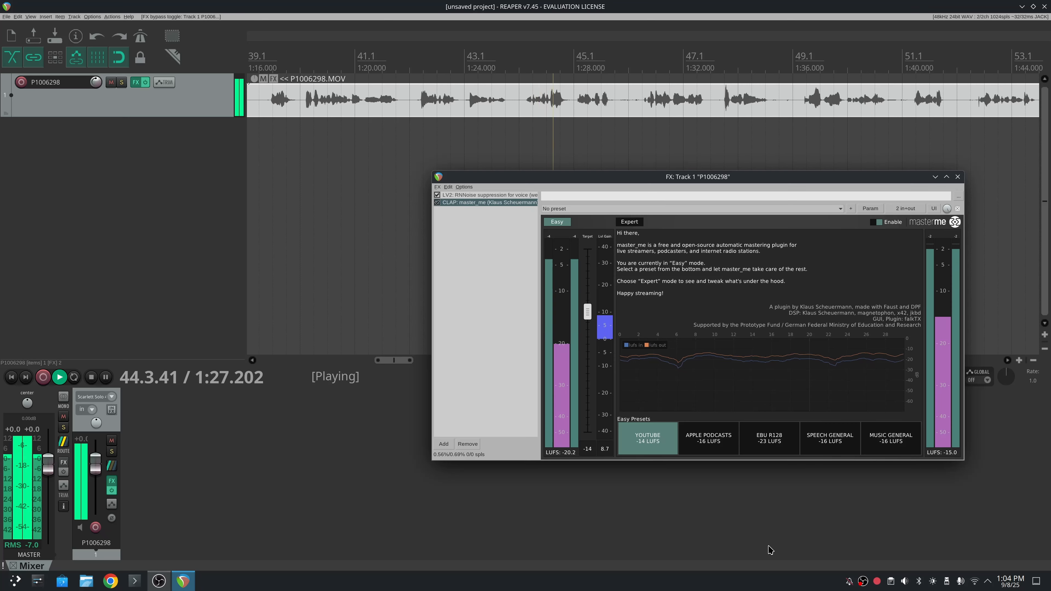
Audition the APPLE PODCASTS -16 LUFS preset, stop playback and examine the Expert mode processing stages before returning to Easy mode
{"action": "left_click", "coordinate": [706, 440]}
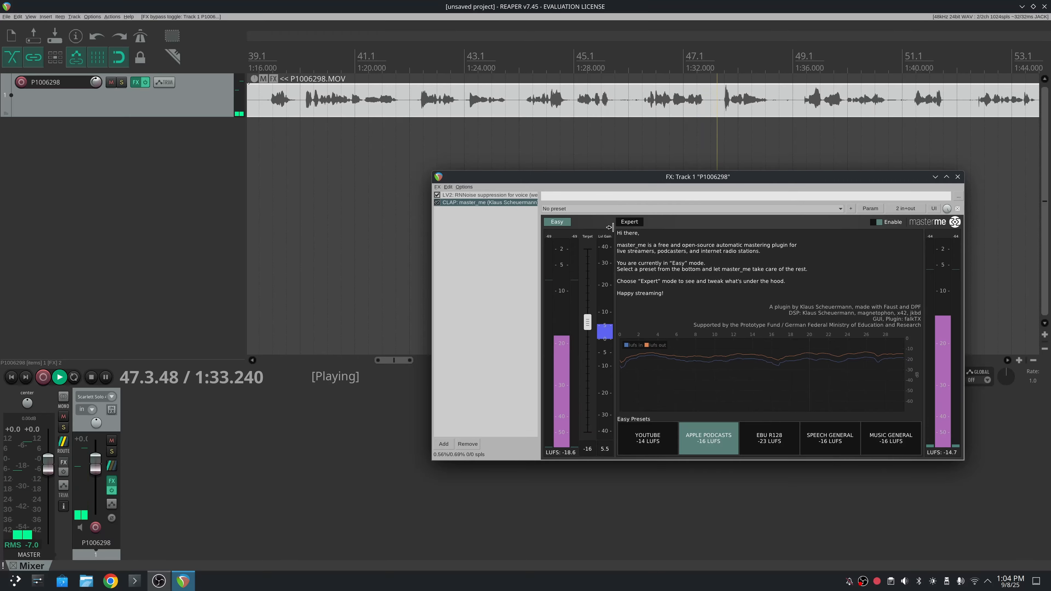
{"action": "left_click", "coordinate": [628, 222]}
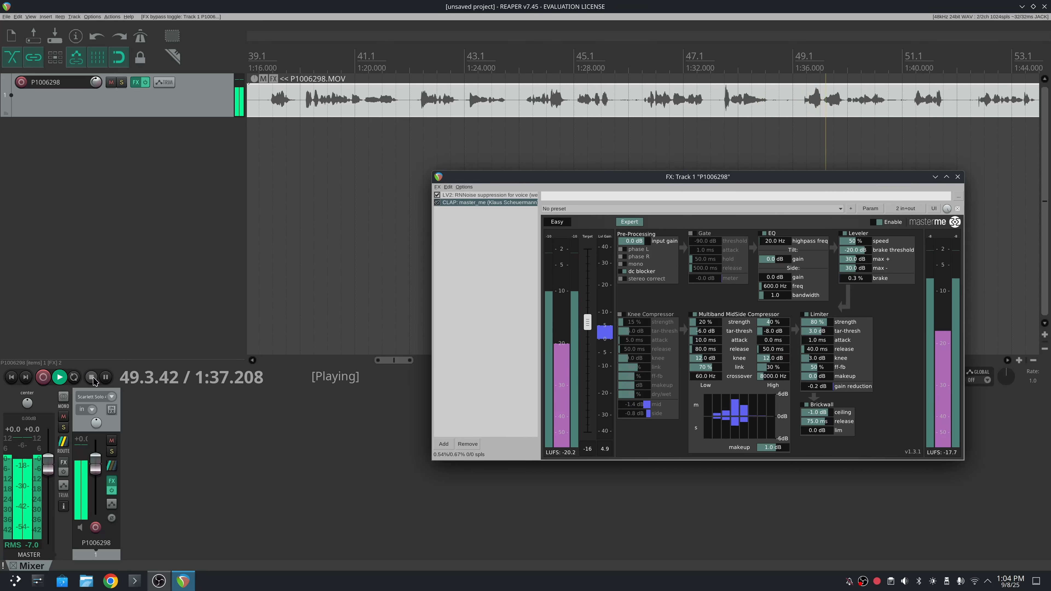
{"action": "key", "text": "space"}
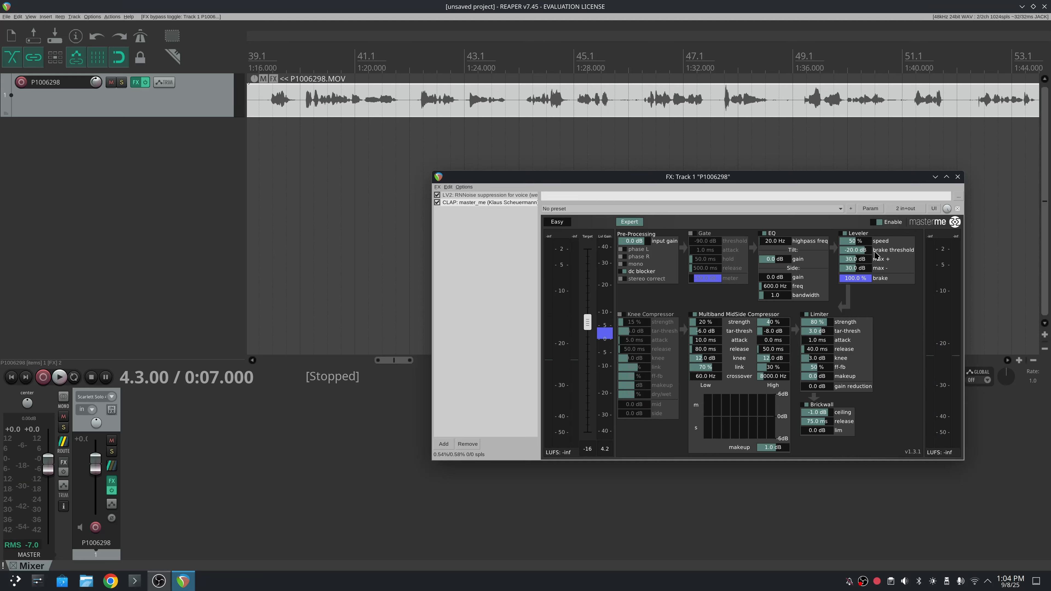
{"action": "left_click", "coordinate": [808, 359]}
{"action": "left_click", "coordinate": [557, 221]}
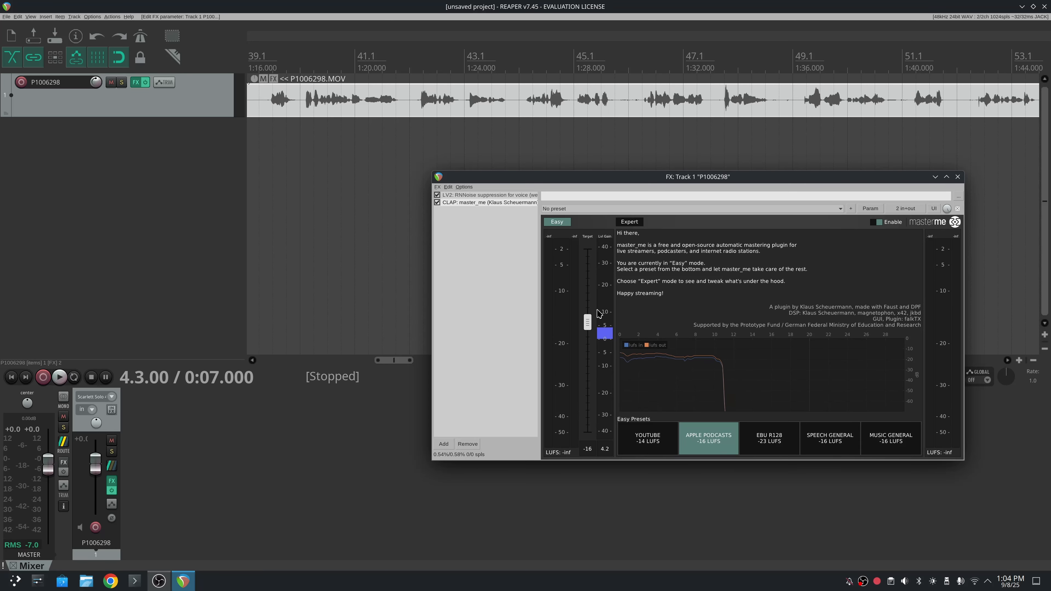
Resume playback, apply the YOUTUBE -14 LUFS preset and compare the speech with master_me bypassed and enabled
{"action": "key", "text": "space"}
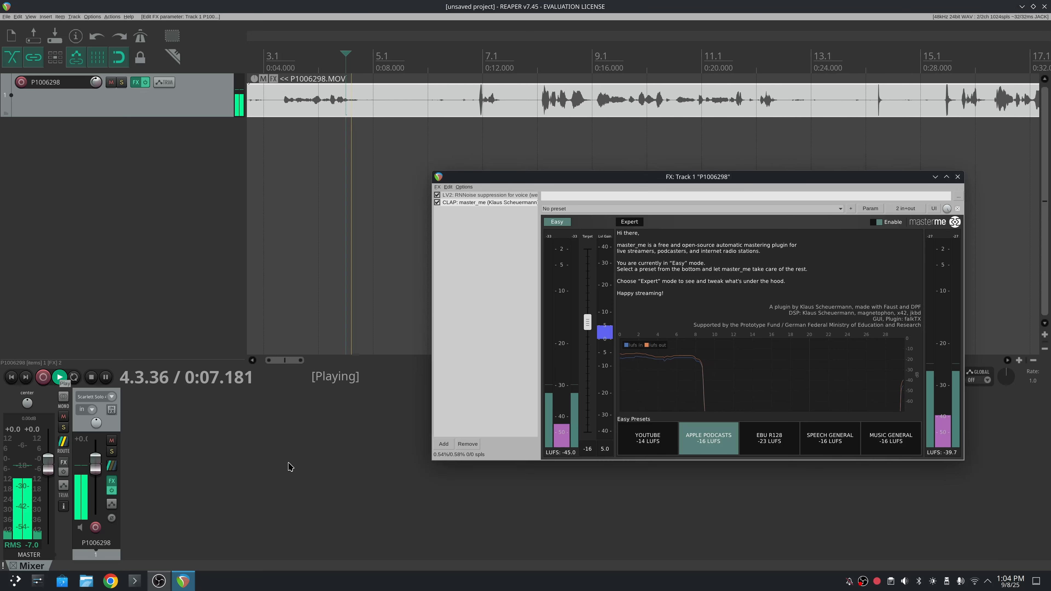
{"action": "left_click", "coordinate": [642, 442]}
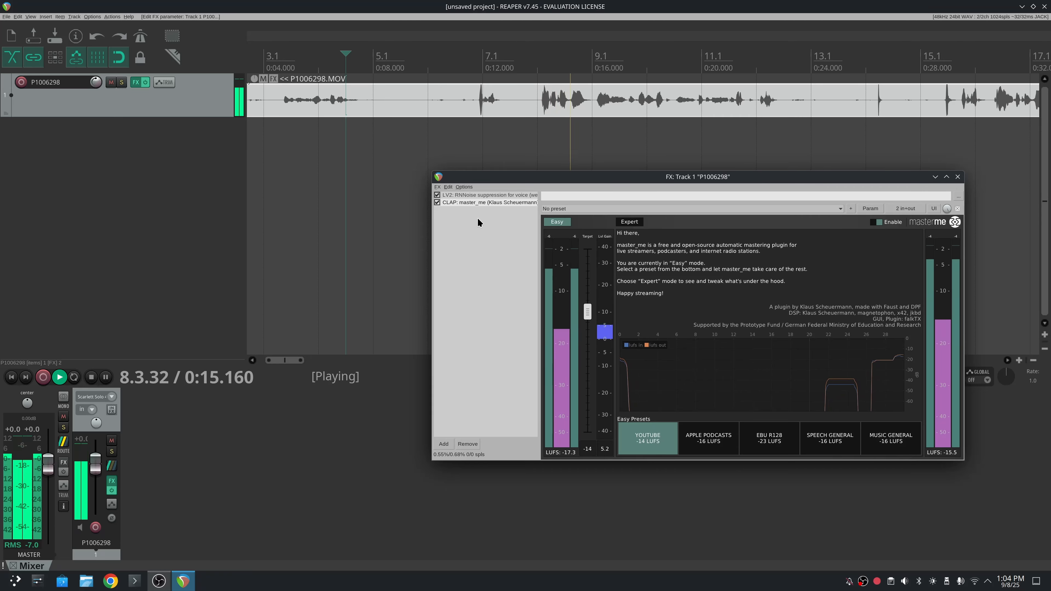
{"action": "left_click", "coordinate": [436, 202]}
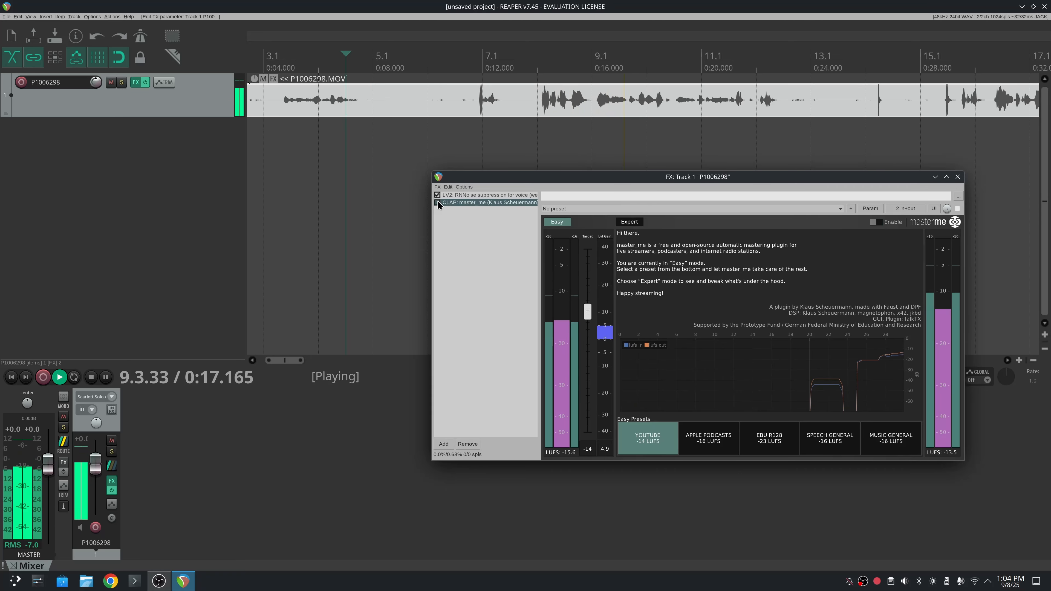
{"action": "left_click", "coordinate": [437, 202]}
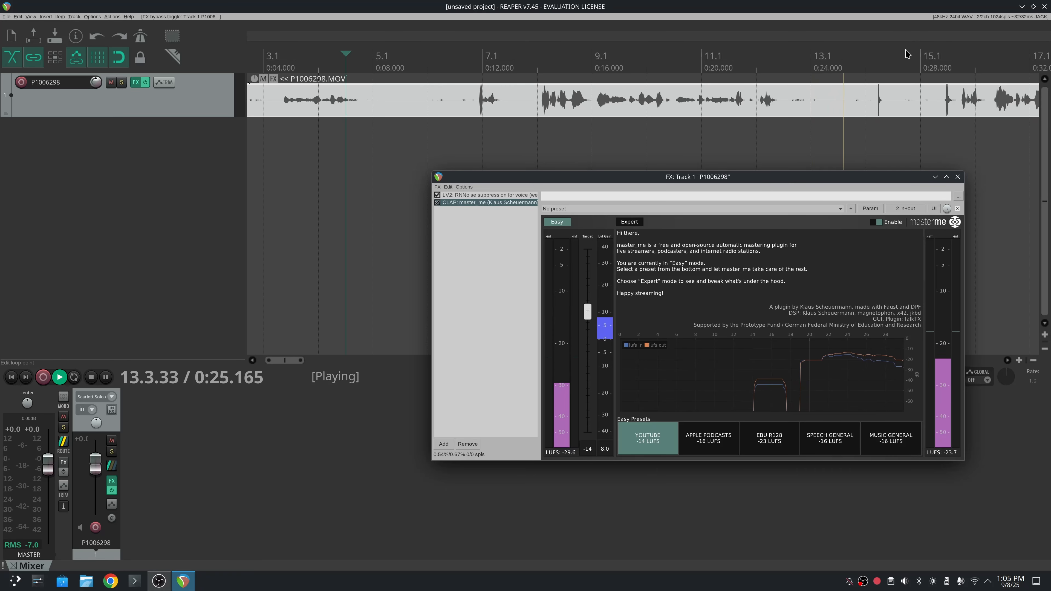
Skip playback ahead to measure 15.1, listen to the processed speech, stop playback and close the effects window
{"action": "left_click", "coordinate": [918, 57]}
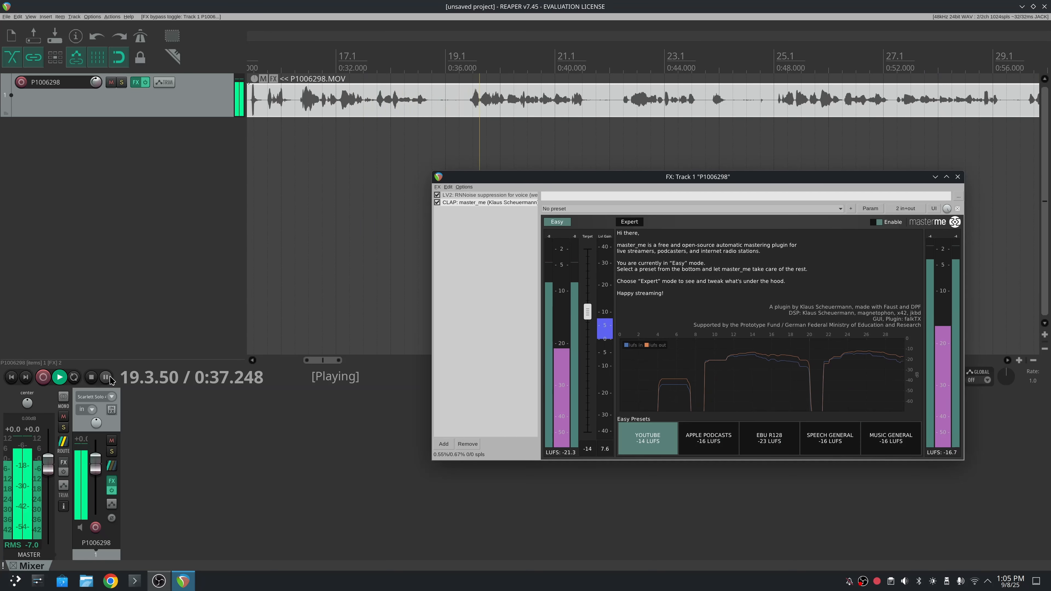
{"action": "left_click", "coordinate": [92, 377]}
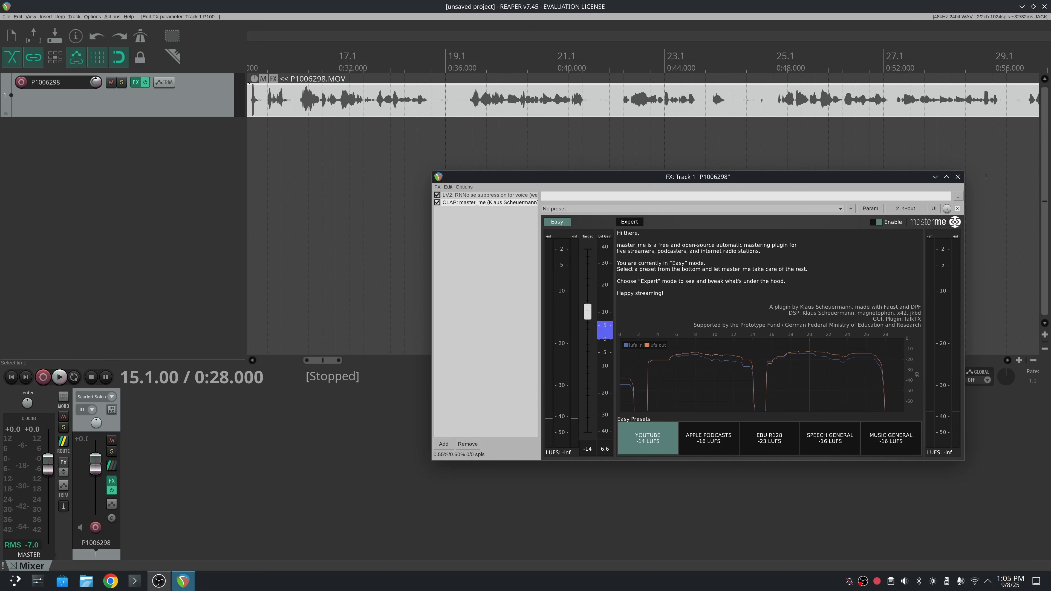
{"action": "left_click", "coordinate": [957, 177]}
Set up a render of the project into the Linux-Videos folder on the Media drive at a 48000 Hz sample rate
{"action": "left_click", "coordinate": [7, 17]}
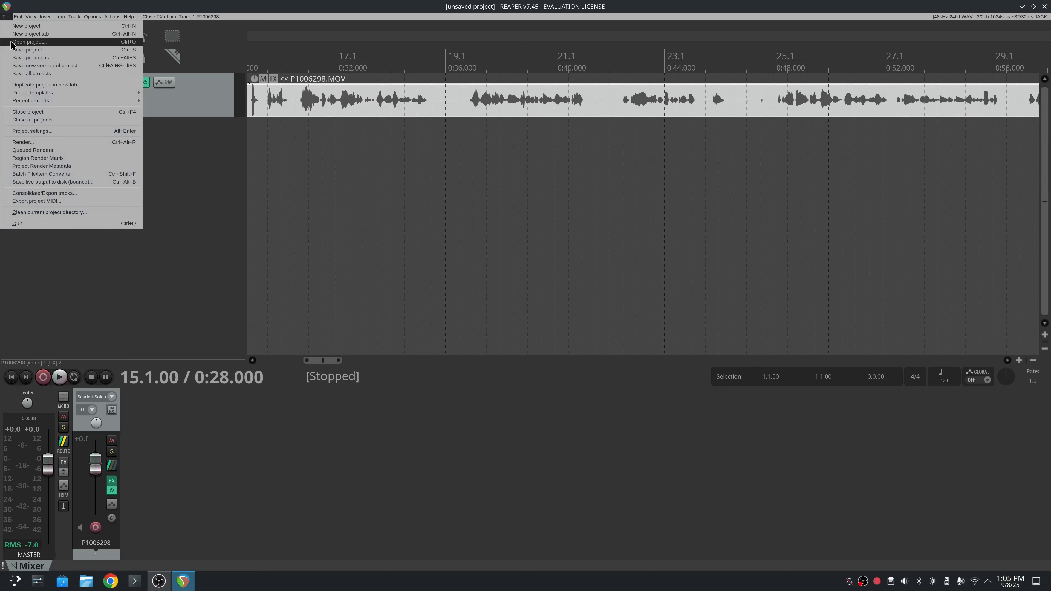
{"action": "left_click", "coordinate": [31, 143]}
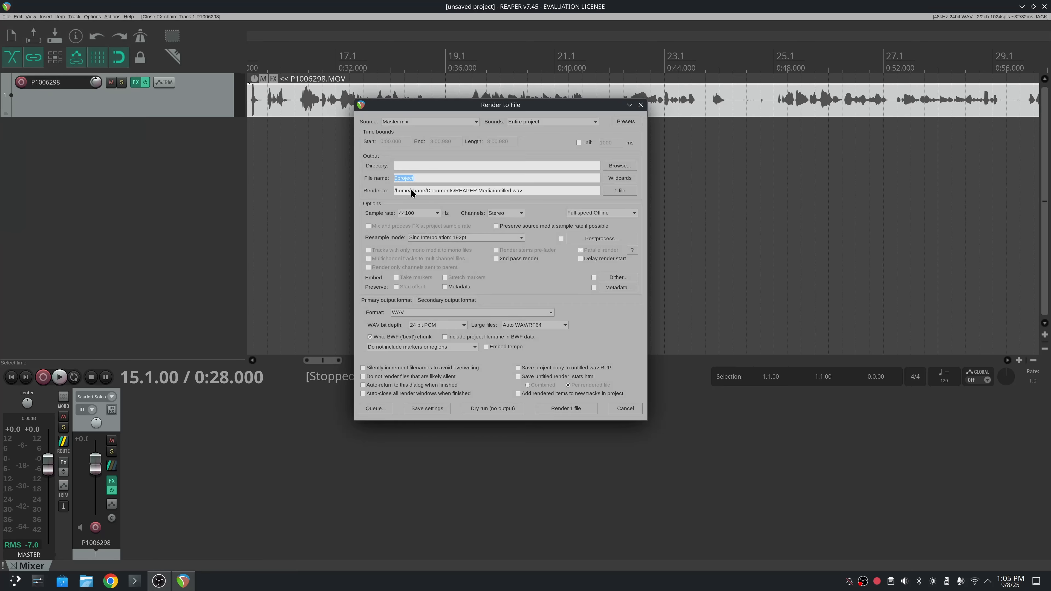
{"action": "left_click", "coordinate": [620, 166]}
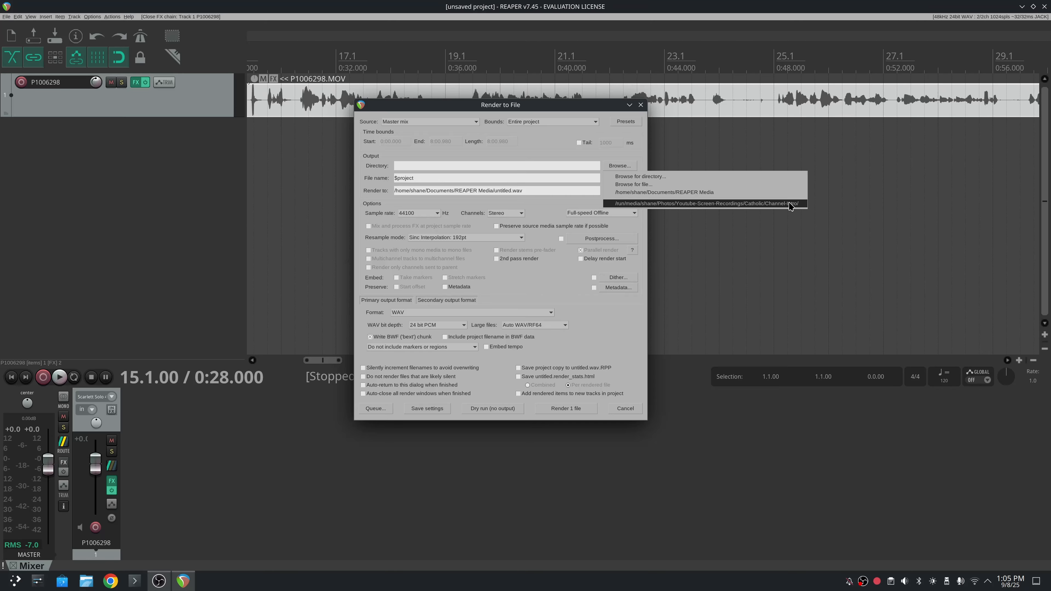
{"action": "left_click", "coordinate": [611, 177]}
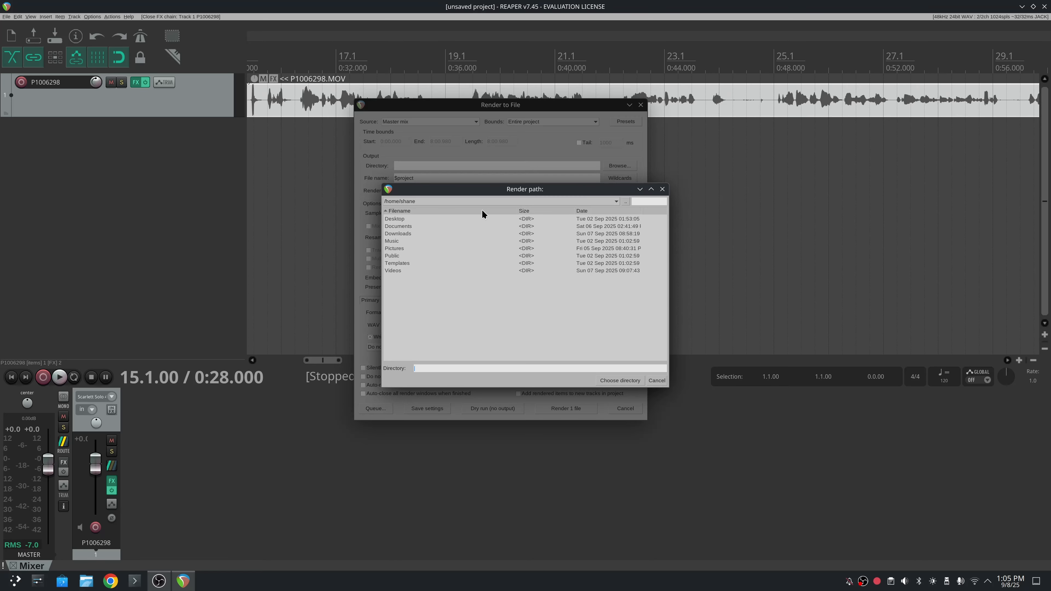
{"action": "left_click", "coordinate": [625, 201]}
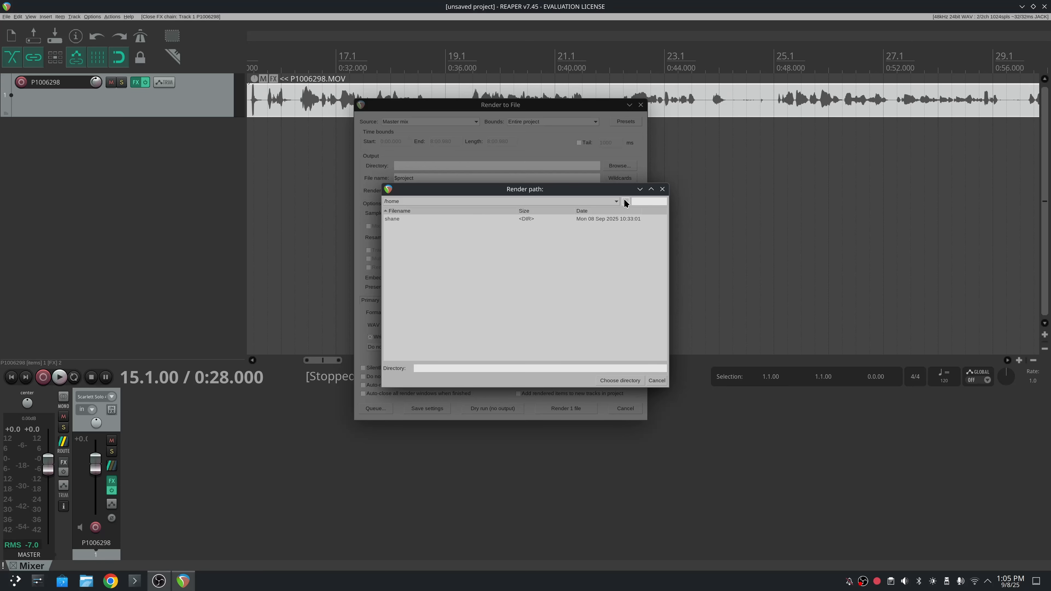
{"action": "left_click", "coordinate": [625, 202]}
{"action": "double_click", "coordinate": [391, 300]}
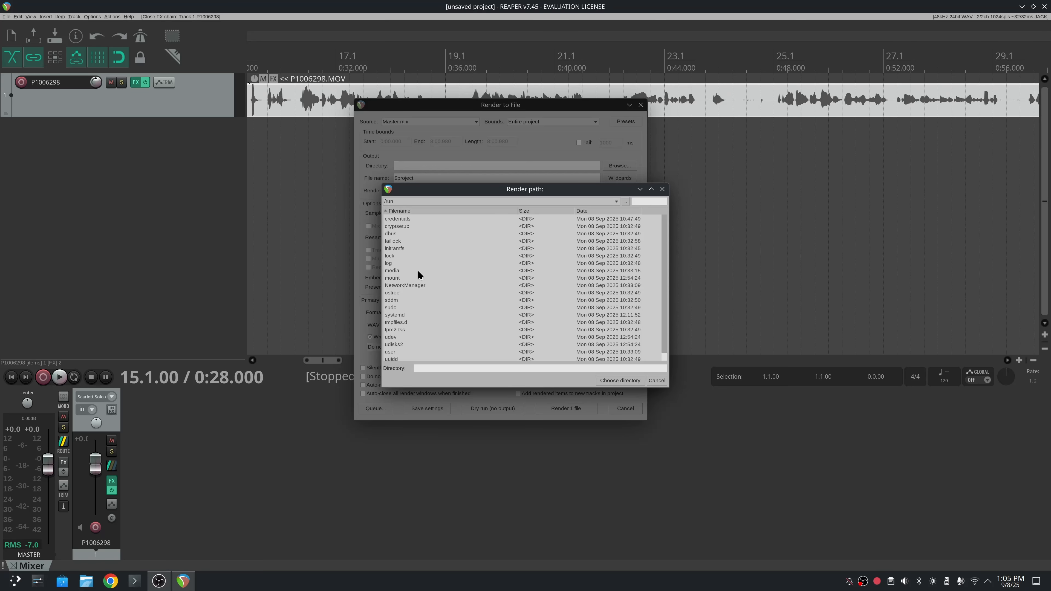
{"action": "double_click", "coordinate": [398, 270]}
{"action": "double_click", "coordinate": [398, 219]}
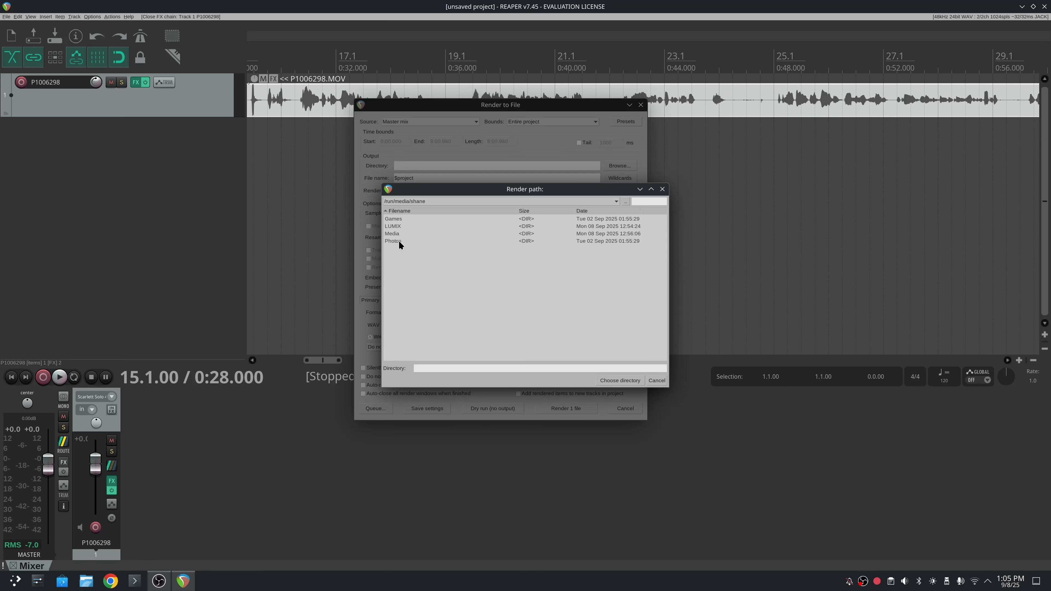
{"action": "double_click", "coordinate": [400, 234]}
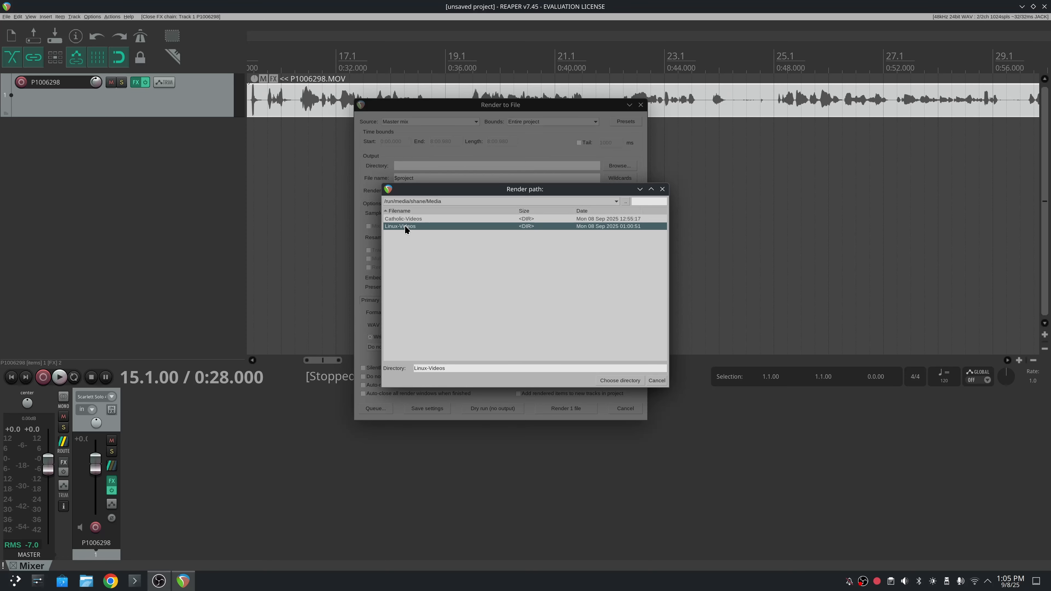
{"action": "double_click", "coordinate": [405, 227]}
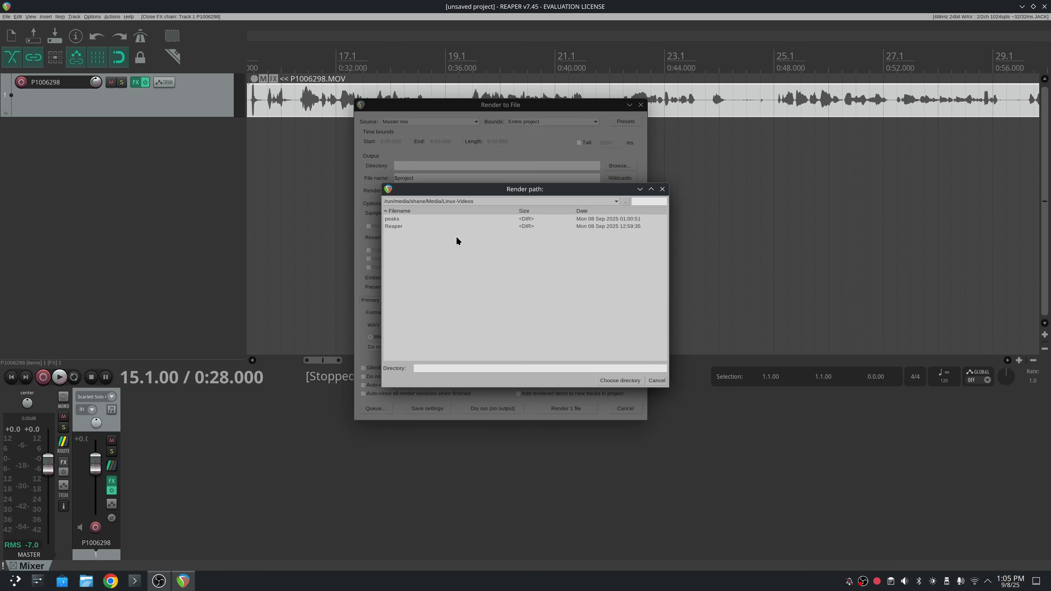
{"action": "key", "text": "Return"}
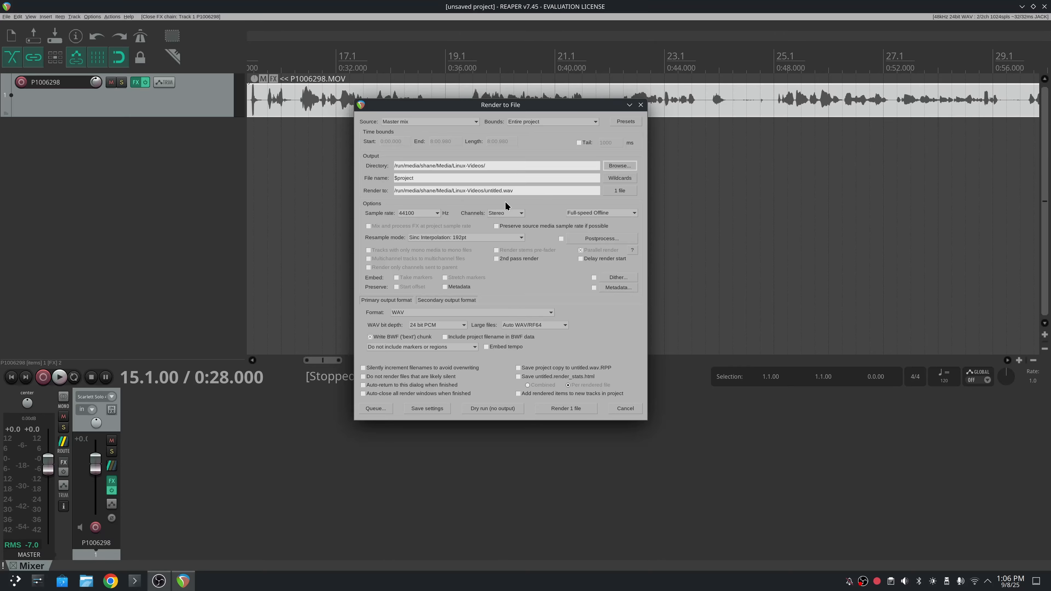
{"action": "left_click", "coordinate": [437, 213]}
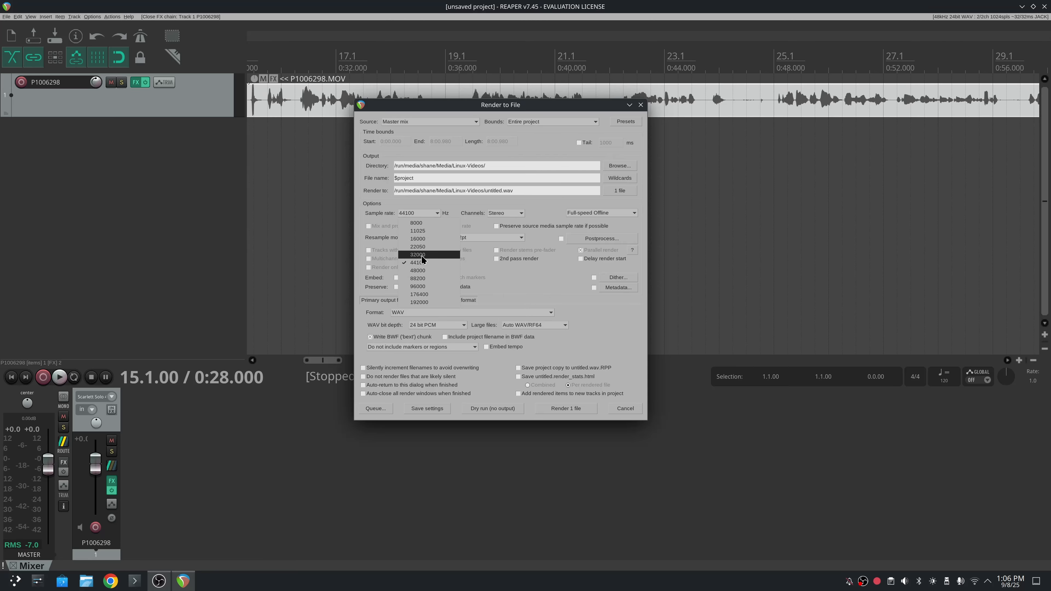
{"action": "left_click", "coordinate": [418, 271]}
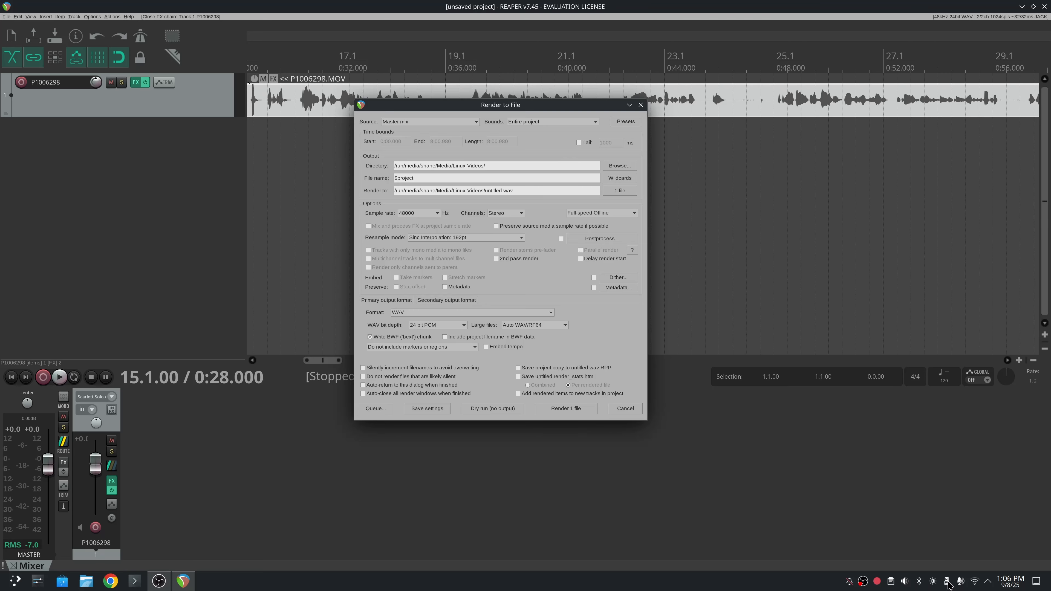
Set the system power profile to its highest-performance setting and close the power management popup
{"action": "left_click", "coordinate": [989, 582]}
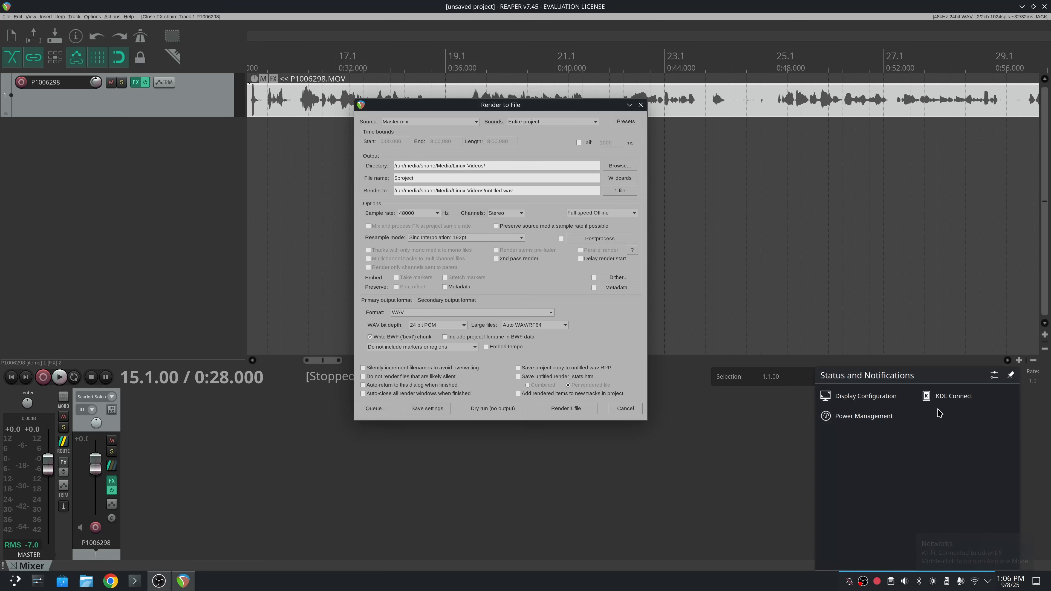
{"action": "left_click", "coordinate": [864, 485]}
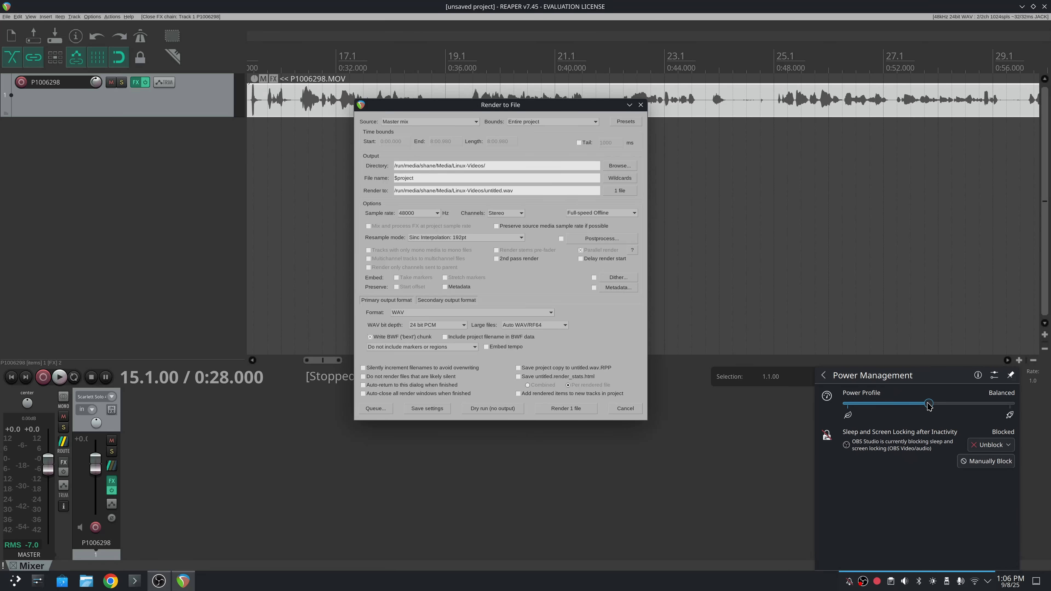
{"action": "left_click_drag", "start_coordinate": [928, 405], "coordinate": [1009, 404]}
{"action": "left_click", "coordinate": [729, 485]}
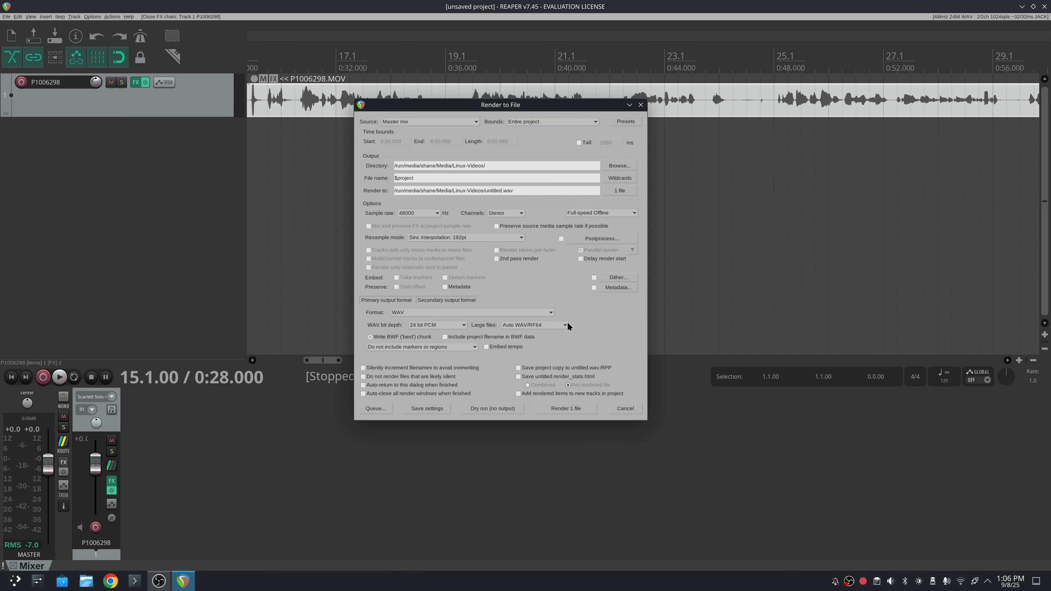
Render the entire project to untitled.wav and close the finished render report
{"action": "left_click", "coordinate": [564, 408]}
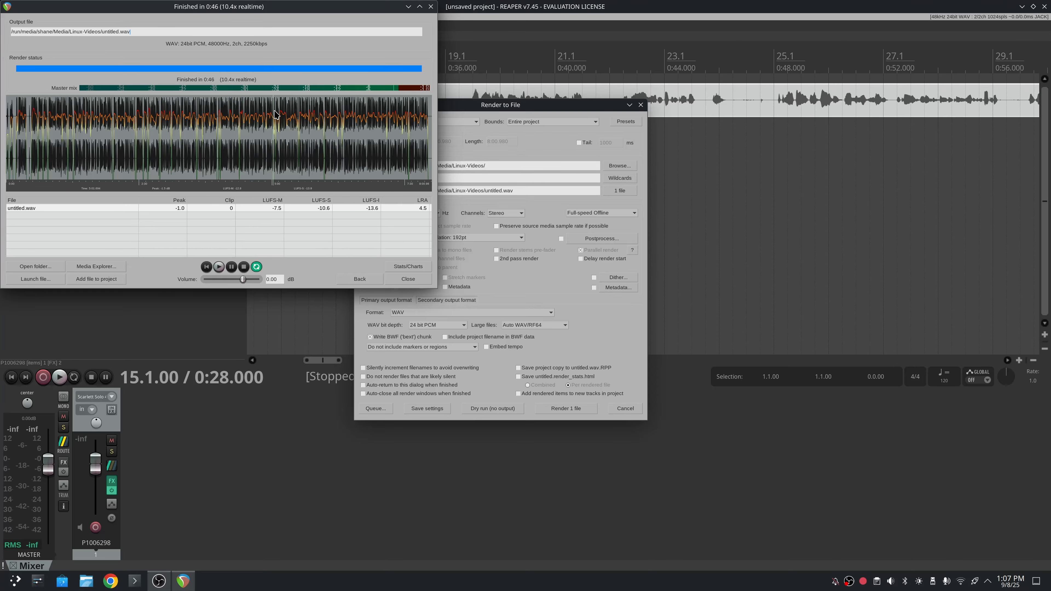
{"action": "left_click", "coordinate": [408, 279]}
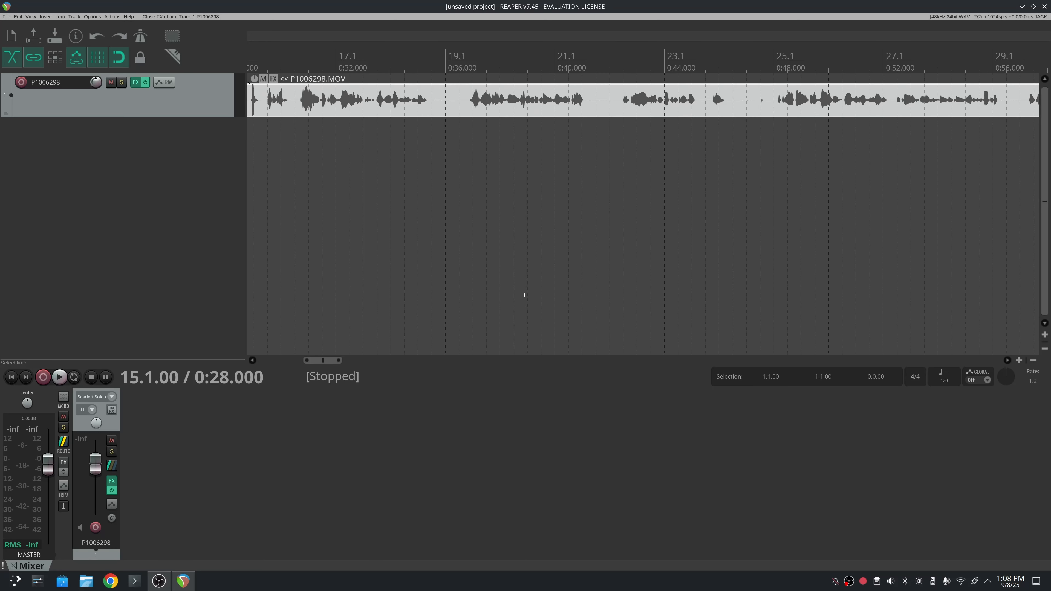
Quit REAPER without saving the project and launch DaVinci Resolve
{"action": "left_click", "coordinate": [1045, 8]}
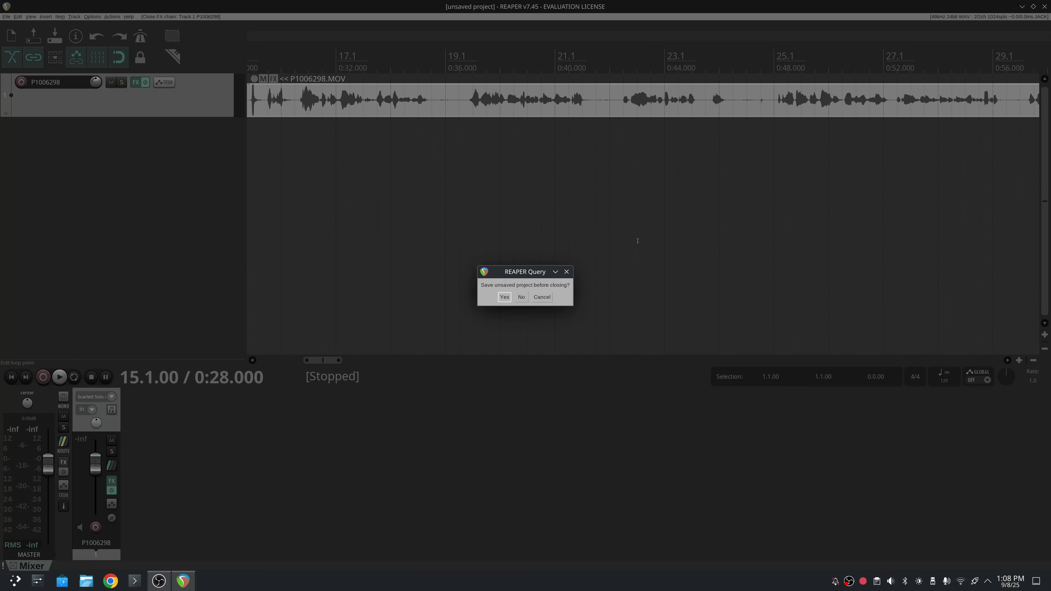
{"action": "left_click", "coordinate": [522, 297]}
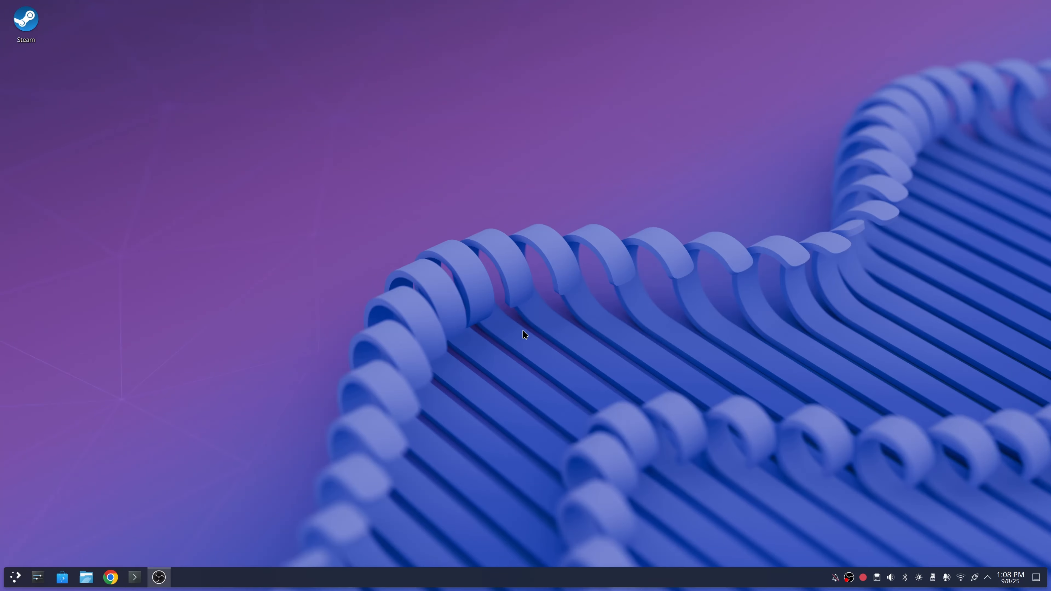
{"action": "left_click", "coordinate": [180, 415]}
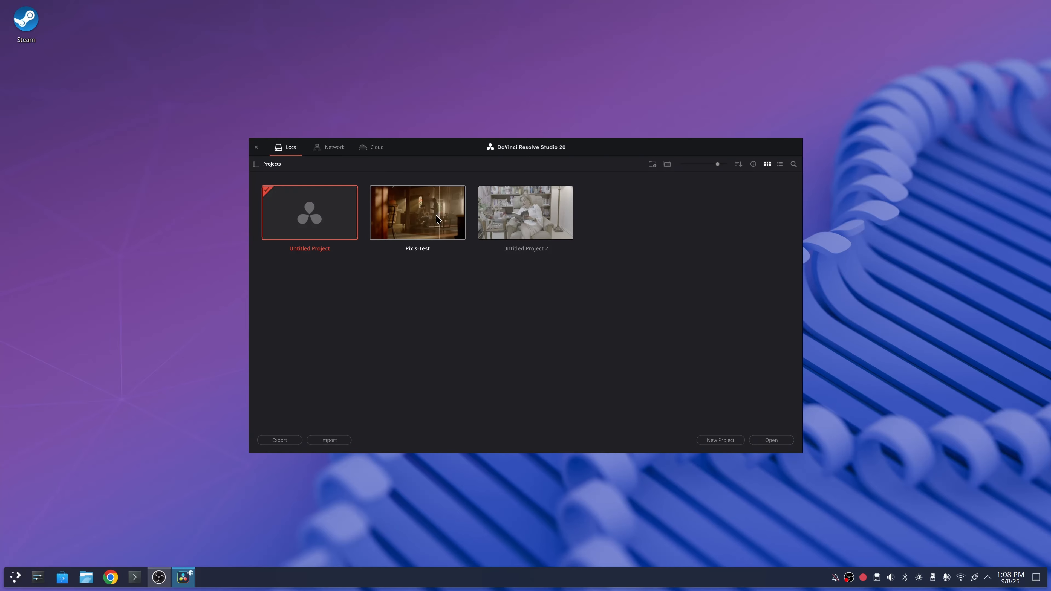
Open an untitled project and import P1006298.MOV and untitled.wav into the media pool, changing the project frame rate to match the video
{"action": "double_click", "coordinate": [307, 225]}
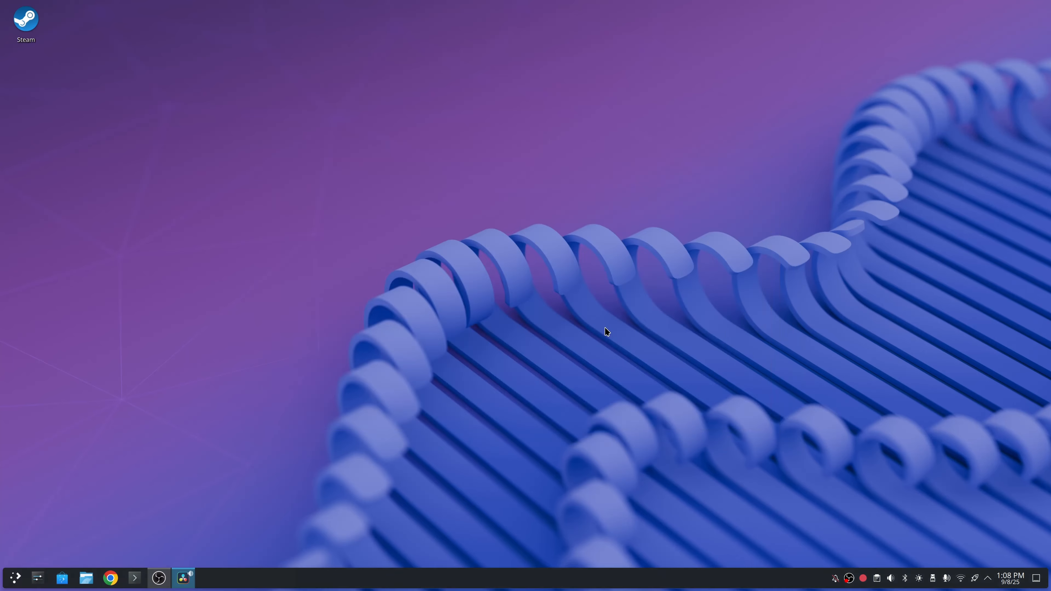
{"action": "left_click", "coordinate": [378, 561]}
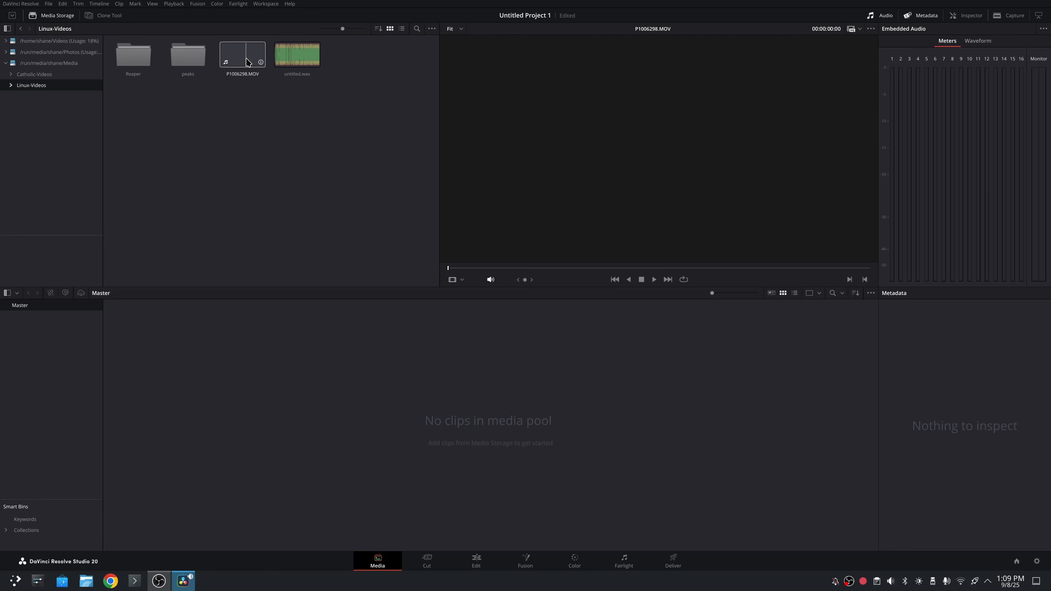
{"action": "left_click_drag", "start_coordinate": [247, 54], "coordinate": [212, 352]}
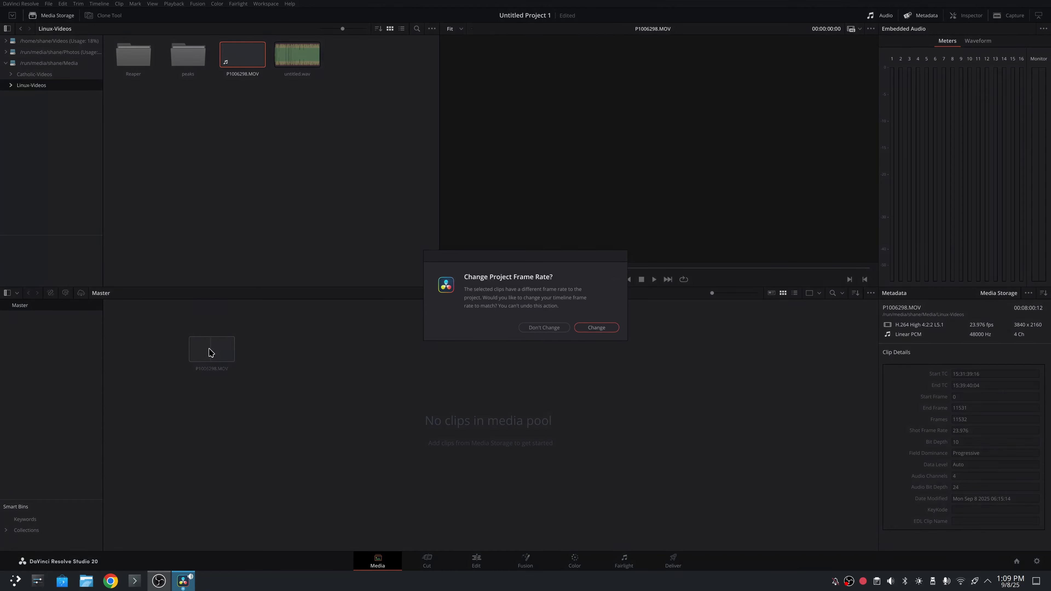
{"action": "left_click", "coordinate": [604, 331]}
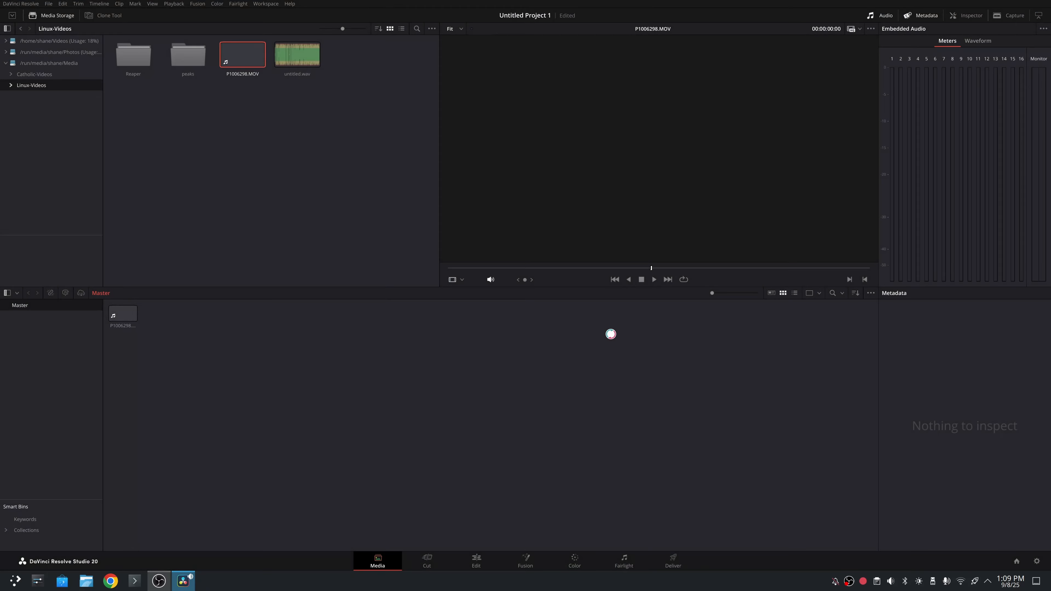
{"action": "left_click_drag", "start_coordinate": [297, 54], "coordinate": [227, 358]}
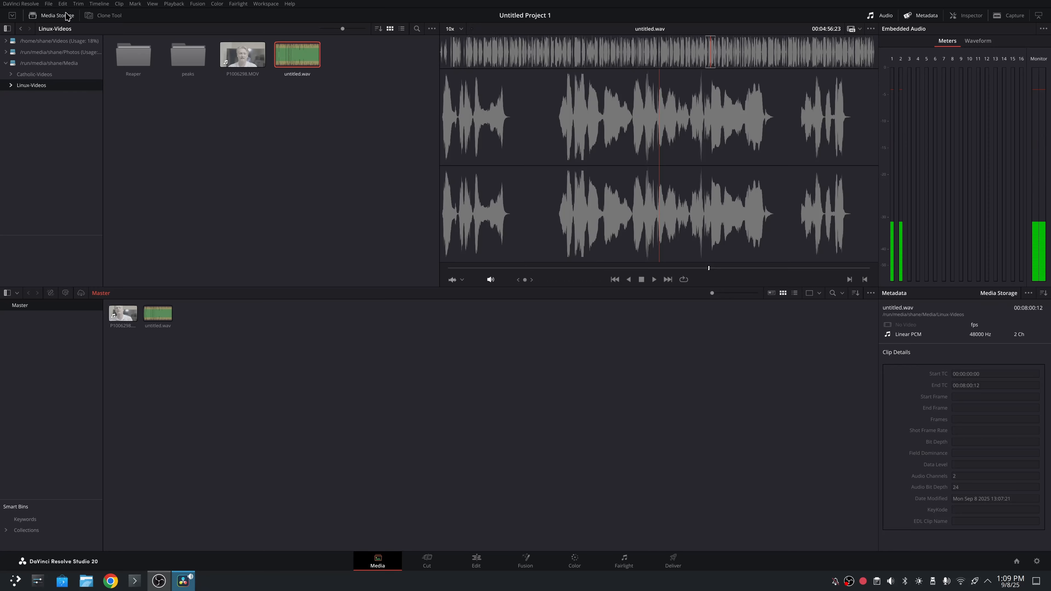
{"action": "left_click", "coordinate": [123, 314]}
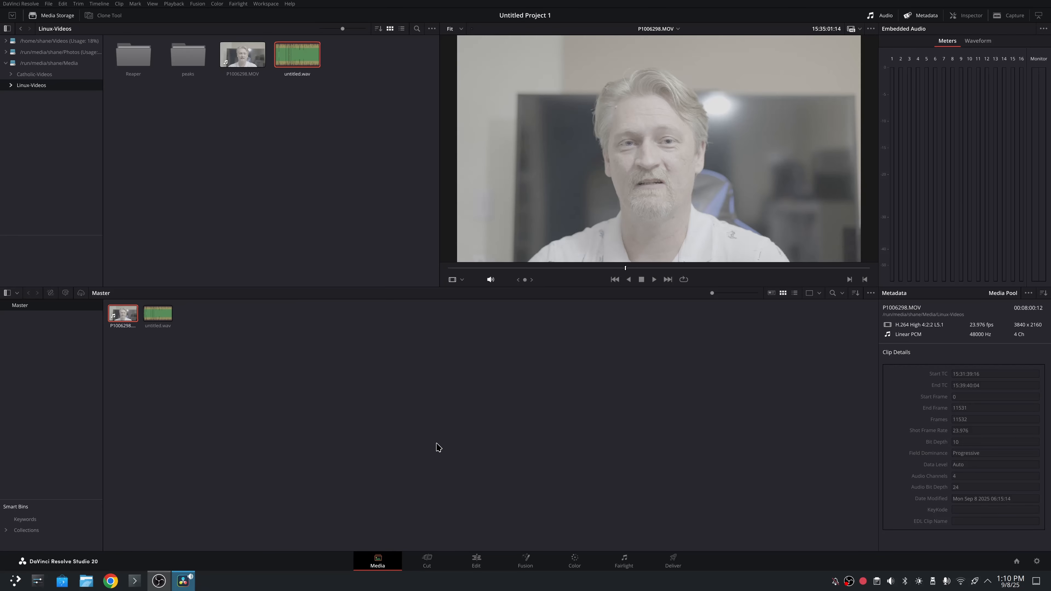
On the Edit page, create a timeline from only the video part of P1006298.MOV and delete the placed clip
{"action": "left_click", "coordinate": [475, 559]}
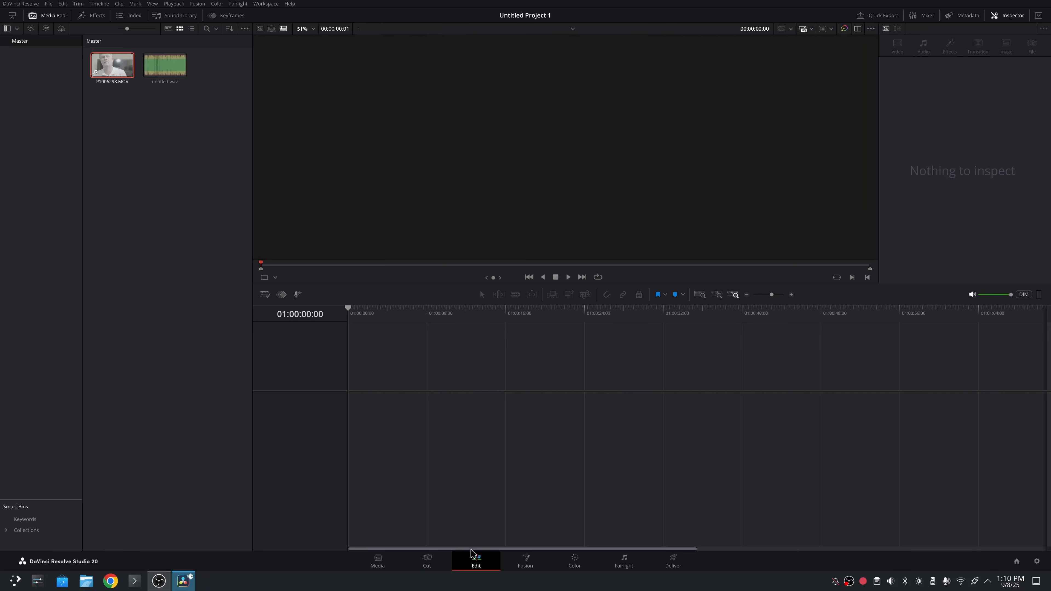
{"action": "left_click", "coordinate": [112, 73]}
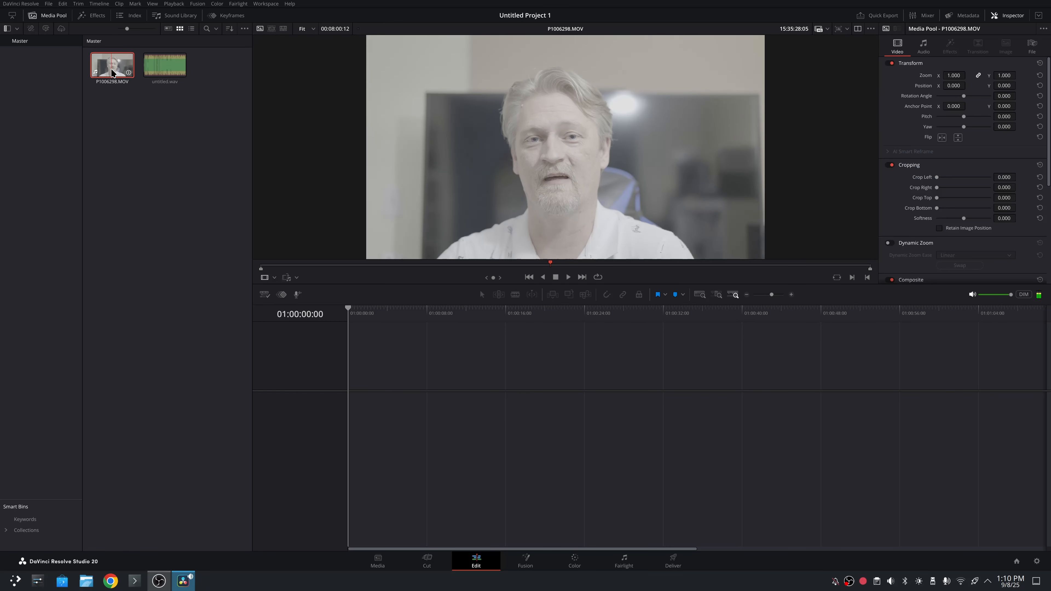
{"action": "left_click_drag", "start_coordinate": [559, 247], "coordinate": [489, 195]}
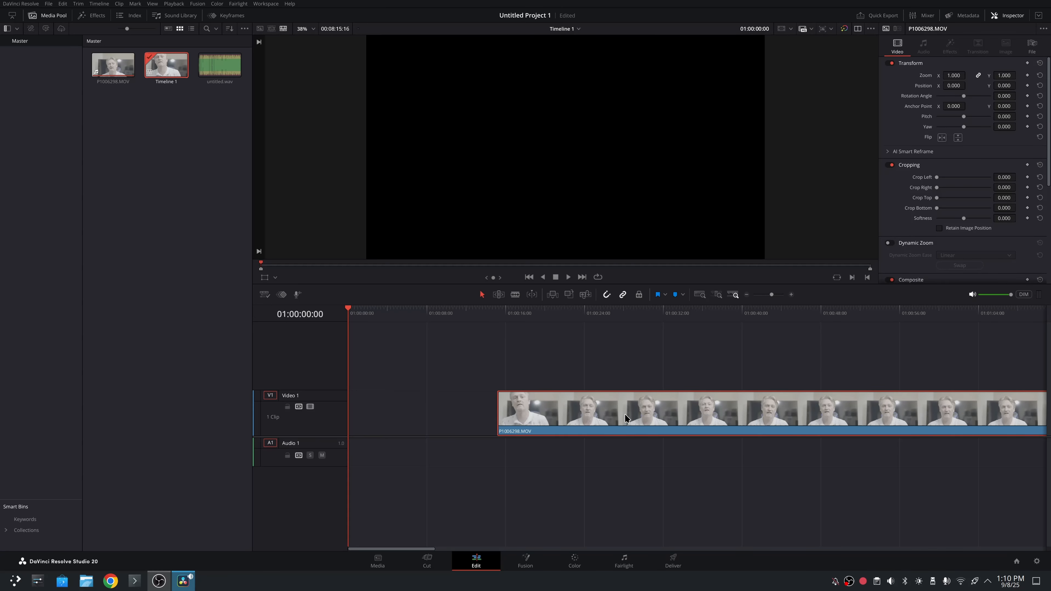
{"action": "key", "text": "Delete"}
Place P1006298.MOV with its audio and untitled.wav on a second audio track, aligned with each other at the timeline start
{"action": "left_click_drag", "start_coordinate": [118, 72], "coordinate": [442, 425]}
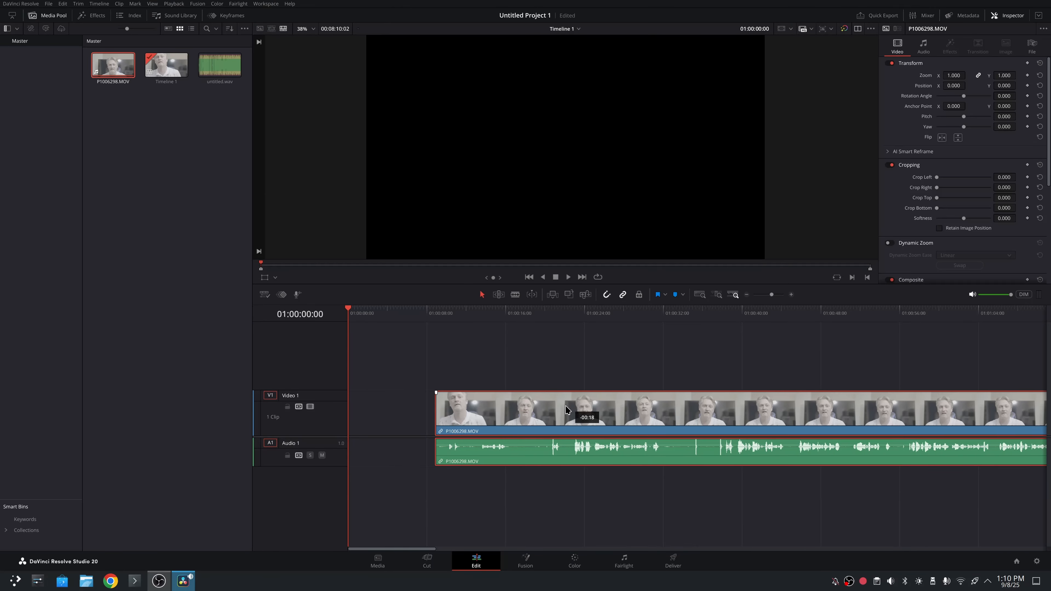
{"action": "left_click", "coordinate": [220, 64]}
{"action": "left_click_drag", "start_coordinate": [220, 65], "coordinate": [408, 492]}
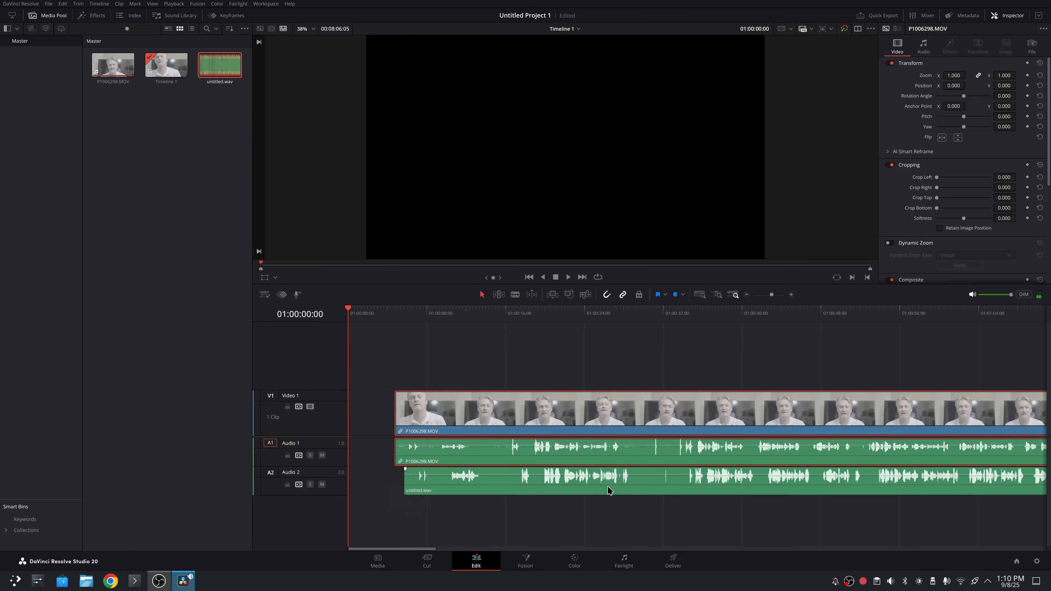
{"action": "left_click_drag", "start_coordinate": [647, 488], "coordinate": [637, 488]}
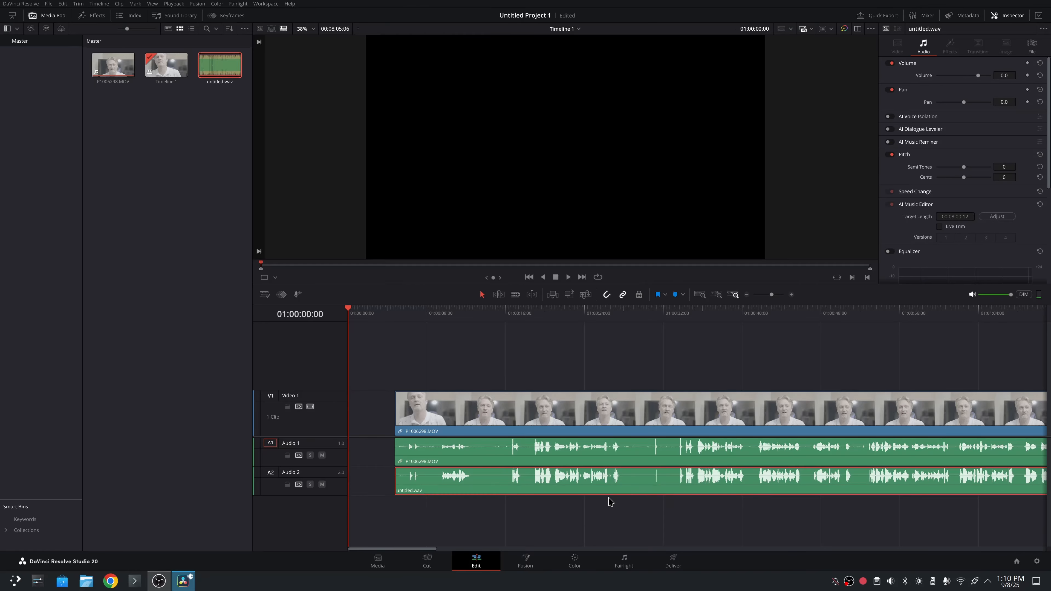
{"action": "mouse_move", "coordinate": [543, 514]}
{"action": "left_mouse_down"}
{"action": "mouse_move", "coordinate": [702, 361]}
{"action": "mouse_move", "coordinate": [709, 324]}
{"action": "left_mouse_up"}
{"action": "left_click_drag", "start_coordinate": [750, 419], "coordinate": [584, 479]}
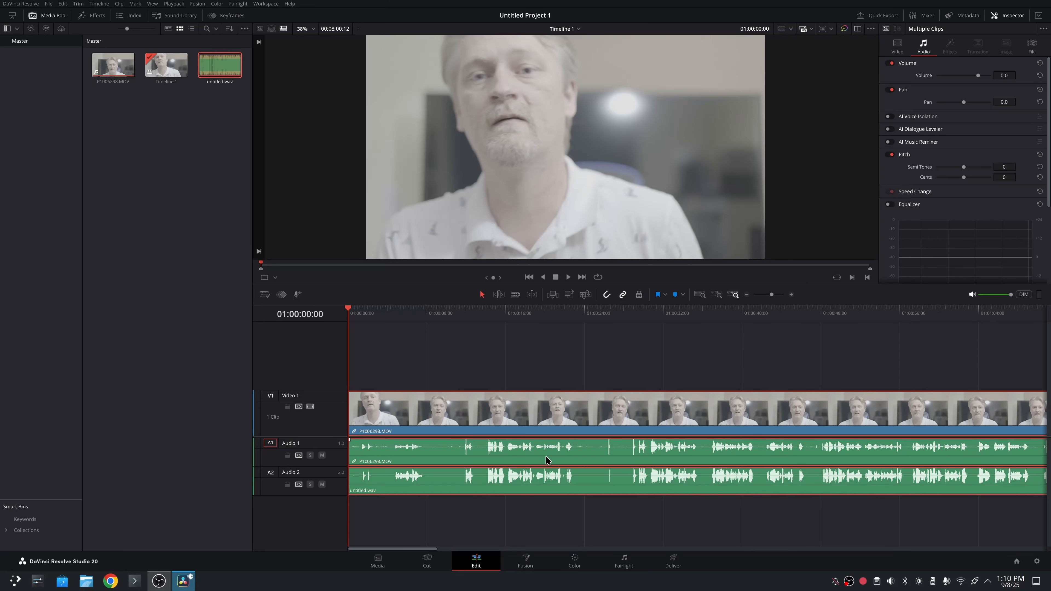
Play a section midway through the timeline, muting Audio 1 and Audio 2 in turn to compare the original and cleaned sound
{"action": "left_click_drag", "start_coordinate": [430, 550], "coordinate": [706, 553]}
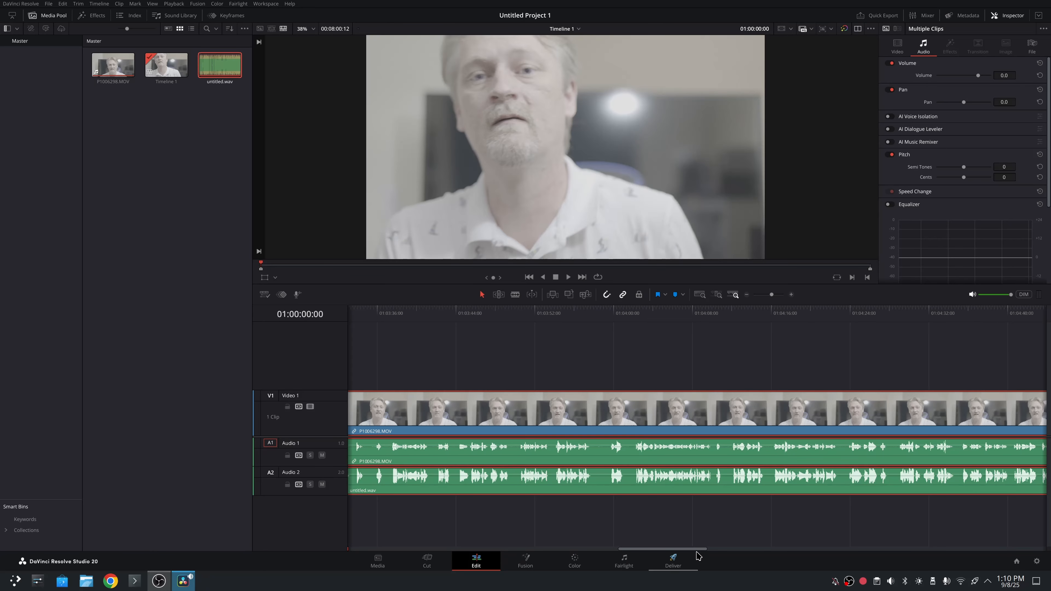
{"action": "left_click", "coordinate": [438, 316]}
{"action": "key", "text": "space"}
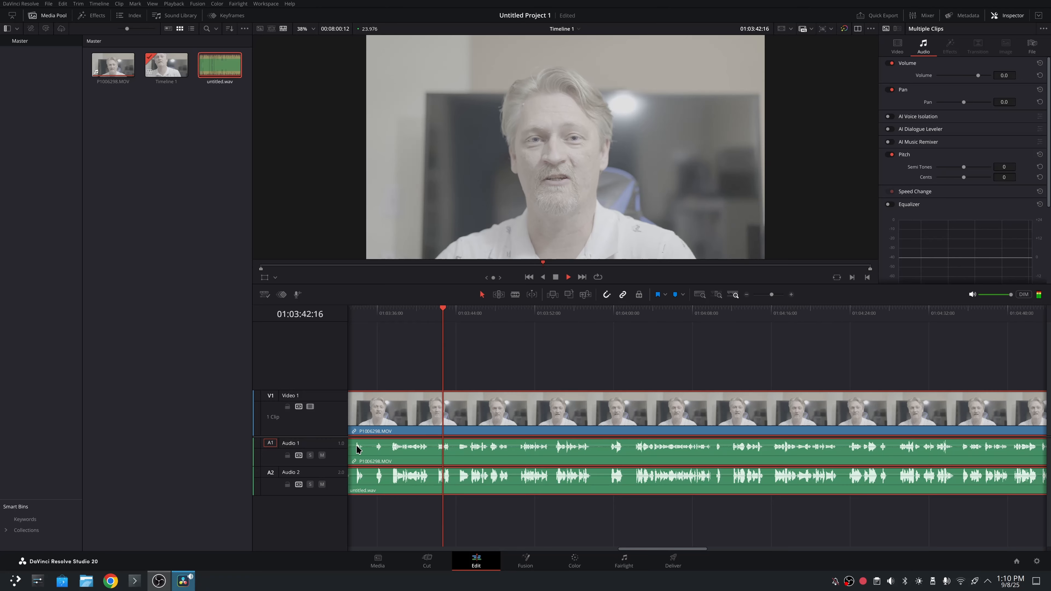
{"action": "left_click", "coordinate": [323, 455]}
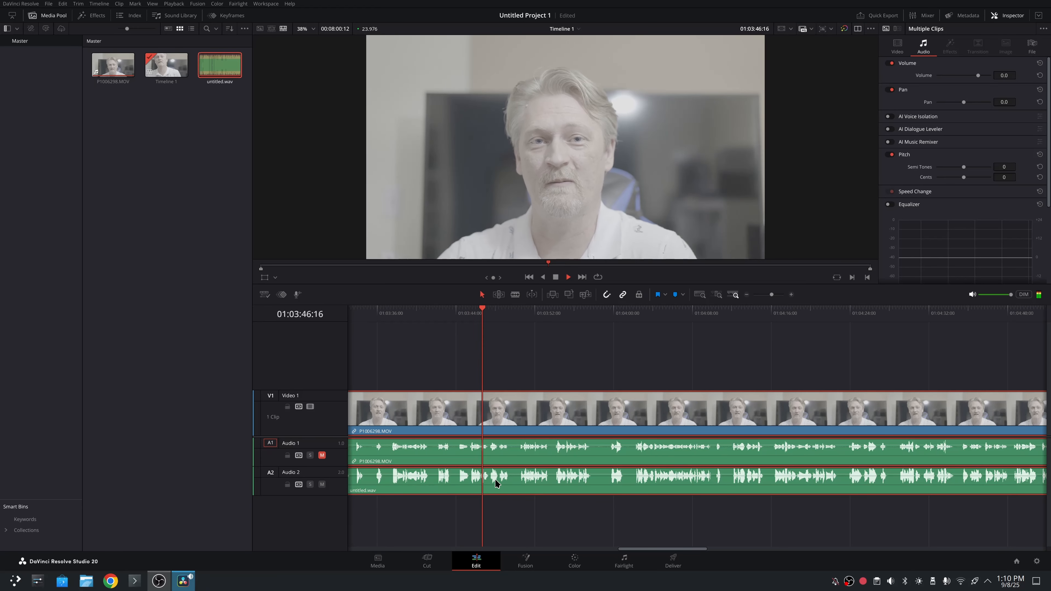
{"action": "left_click", "coordinate": [323, 455]}
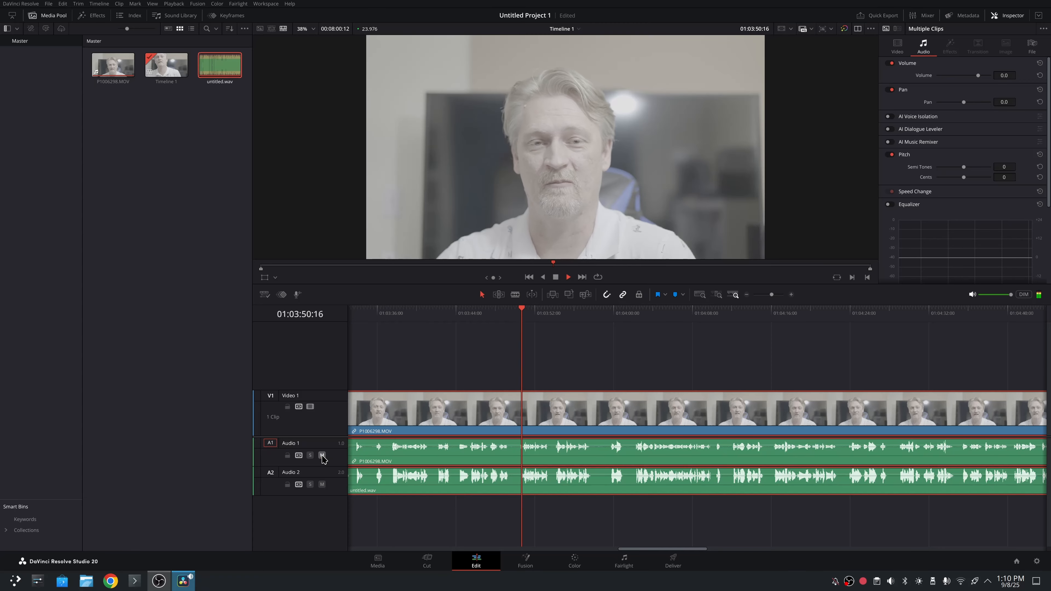
{"action": "left_click", "coordinate": [322, 484]}
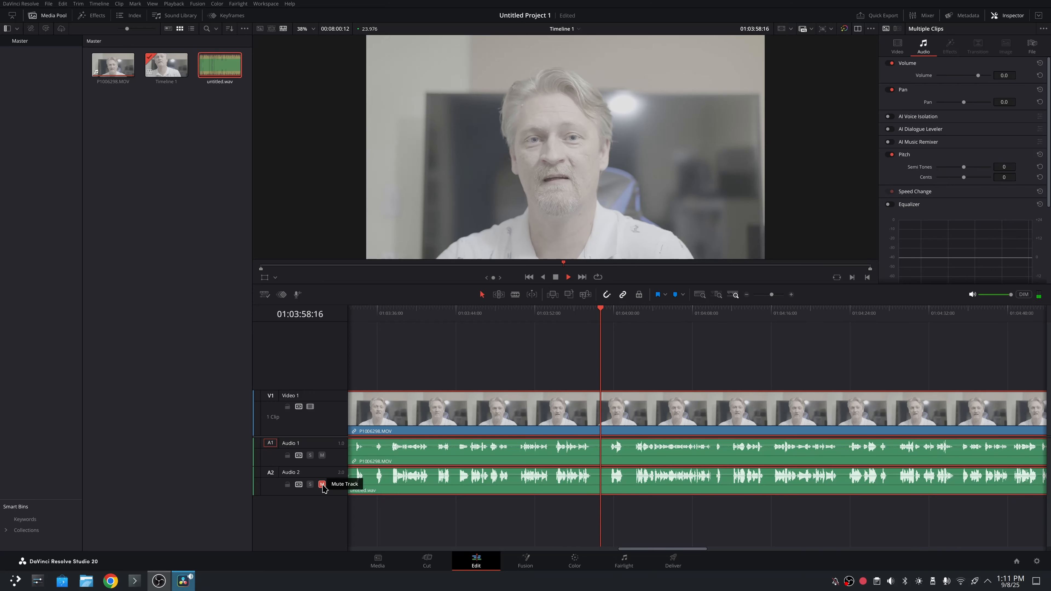
{"action": "left_click", "coordinate": [321, 484]}
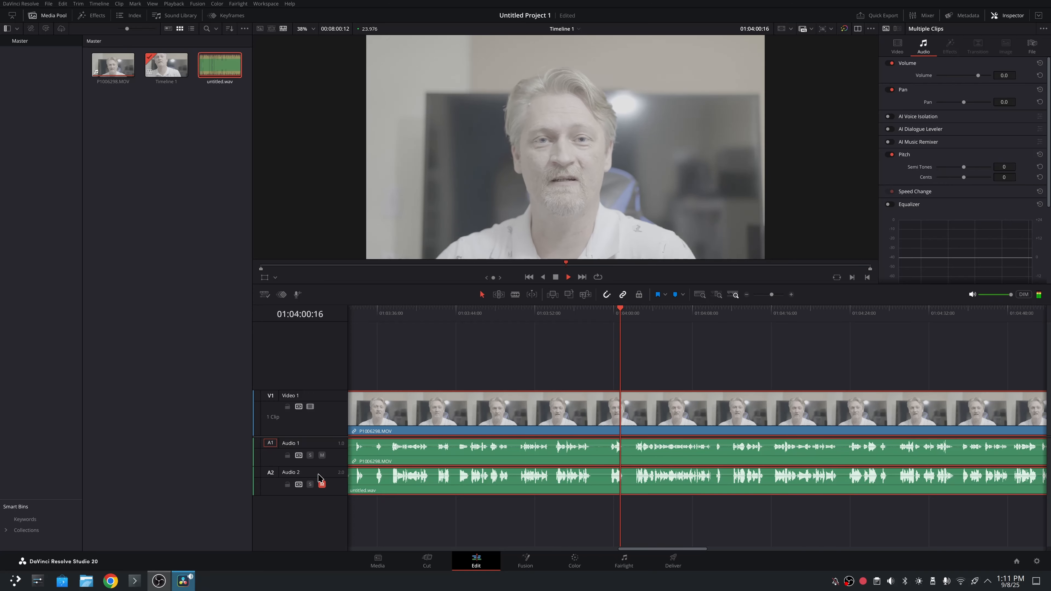
{"action": "left_click", "coordinate": [322, 455]}
{"action": "left_click", "coordinate": [322, 454]}
{"action": "left_click", "coordinate": [322, 485]}
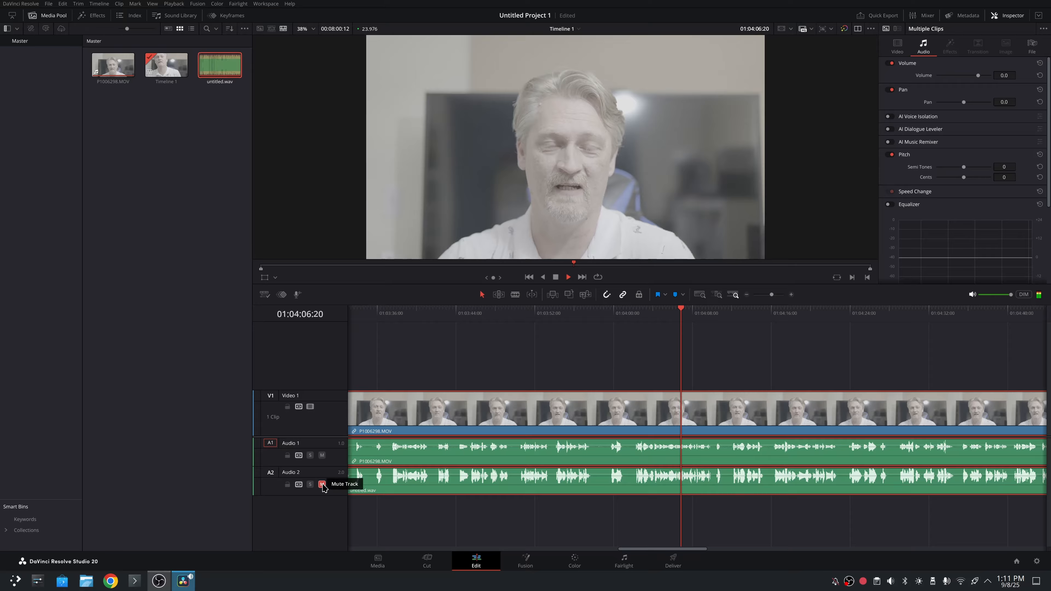
{"action": "left_click", "coordinate": [322, 484]}
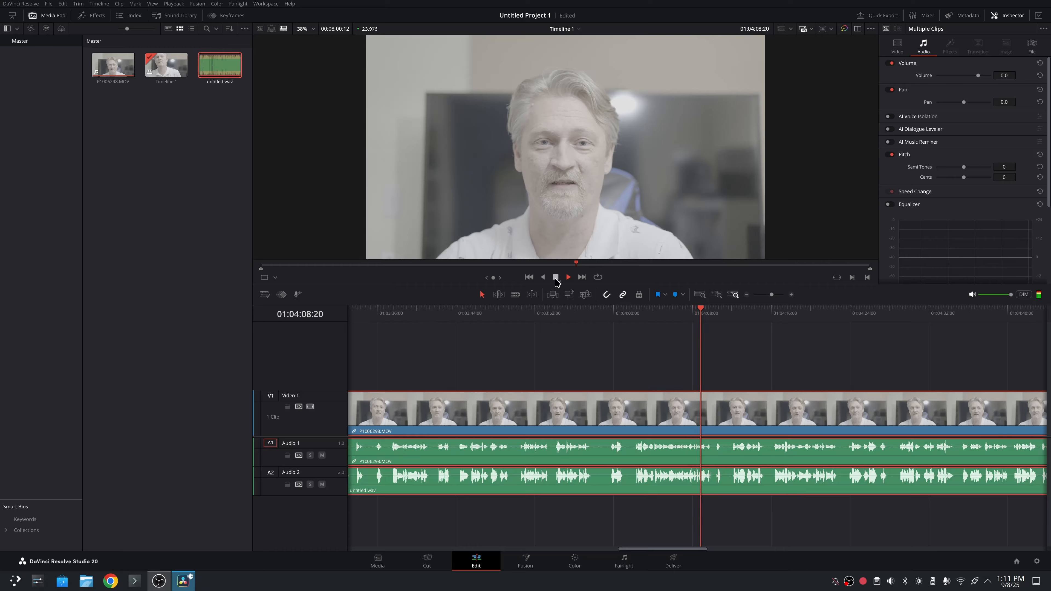
{"action": "left_click", "coordinate": [556, 276]}
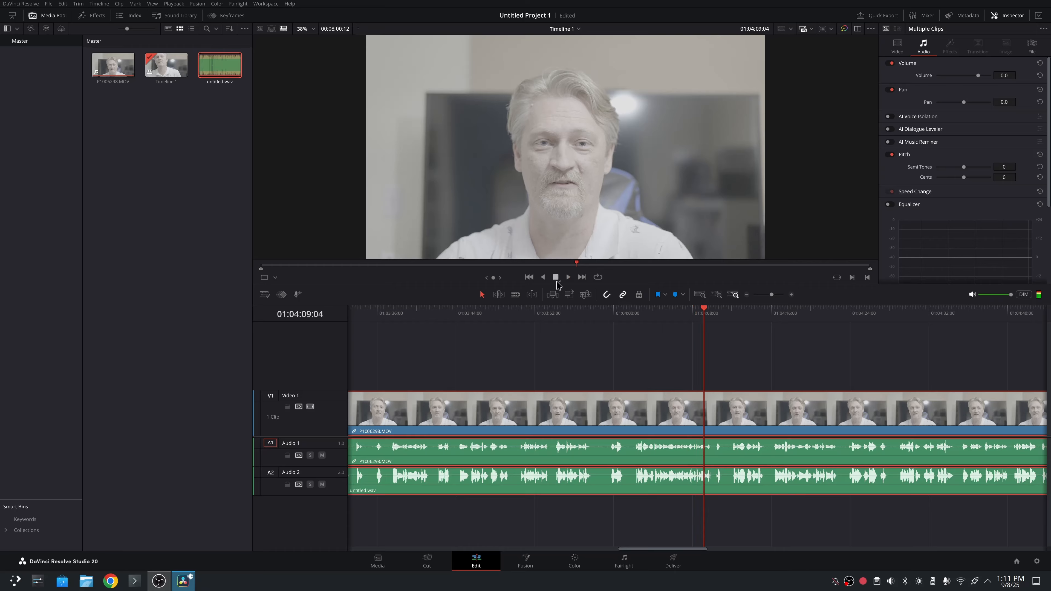
Look over the options for the selected clips and view both audio tracks on the Fairlight page
{"action": "right_click", "coordinate": [558, 457]}
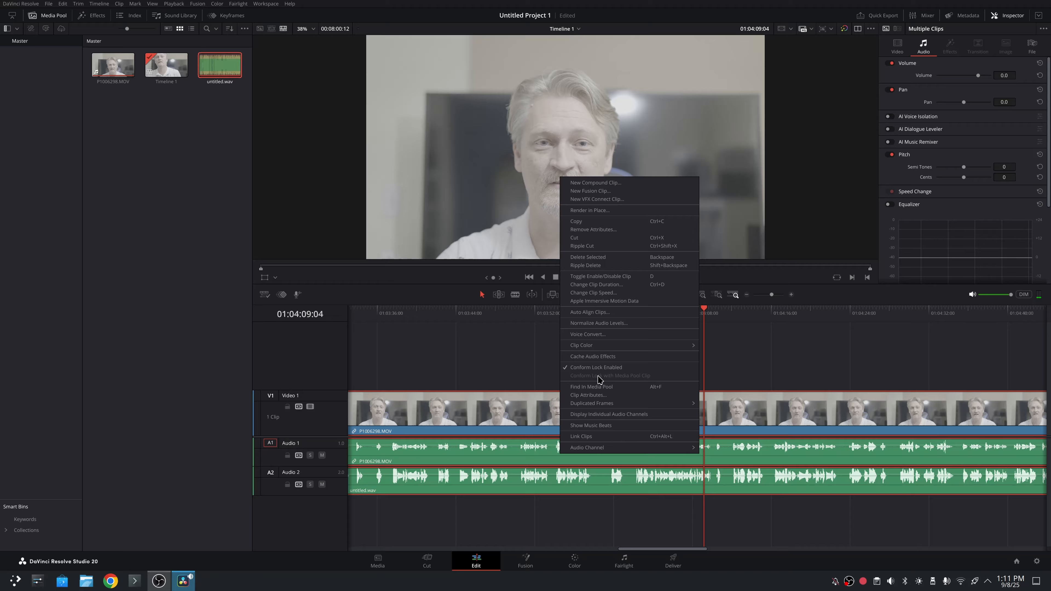
{"action": "left_click", "coordinate": [590, 387]}
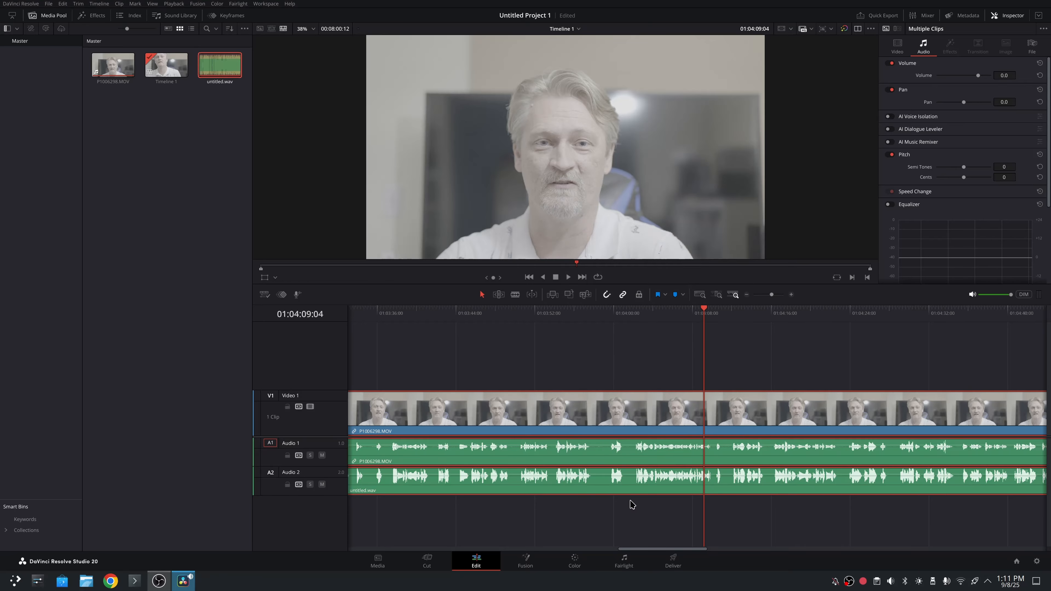
{"action": "left_click_drag", "start_coordinate": [675, 551], "coordinate": [392, 579]}
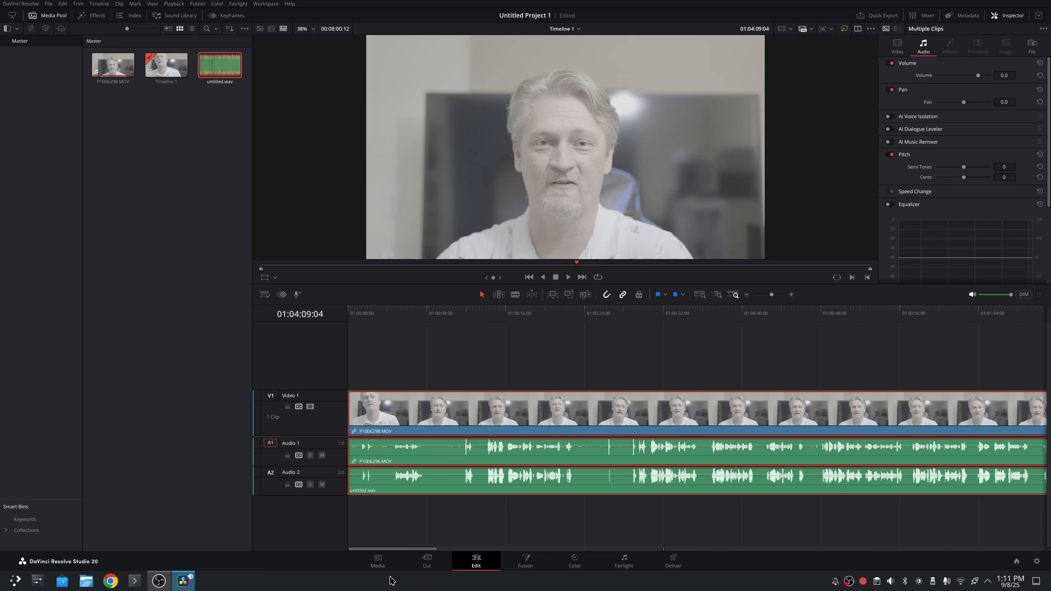
{"action": "left_click", "coordinate": [619, 567]}
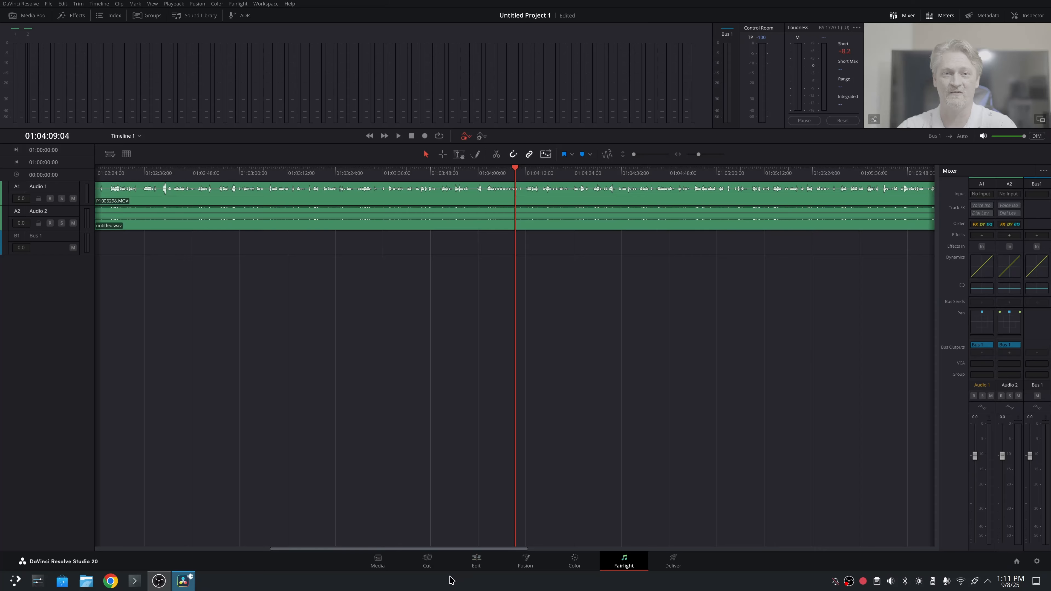
{"action": "left_click", "coordinate": [475, 562]}
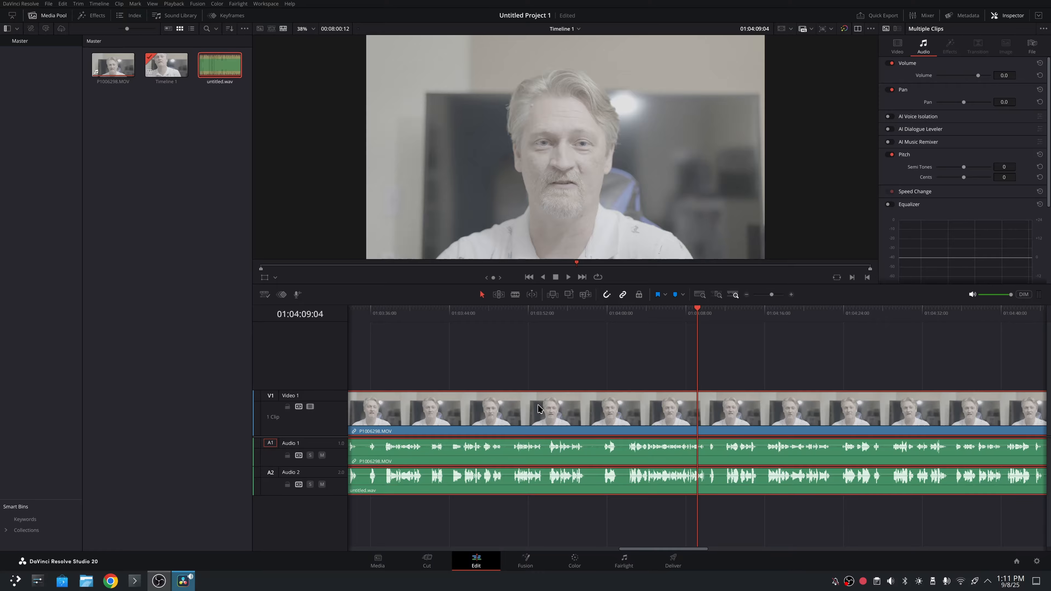
Replace all timeline clips with only the video of P1006298.MOV and untitled.wav on Audio 1, aligning their starts
{"action": "key", "text": "Delete"}
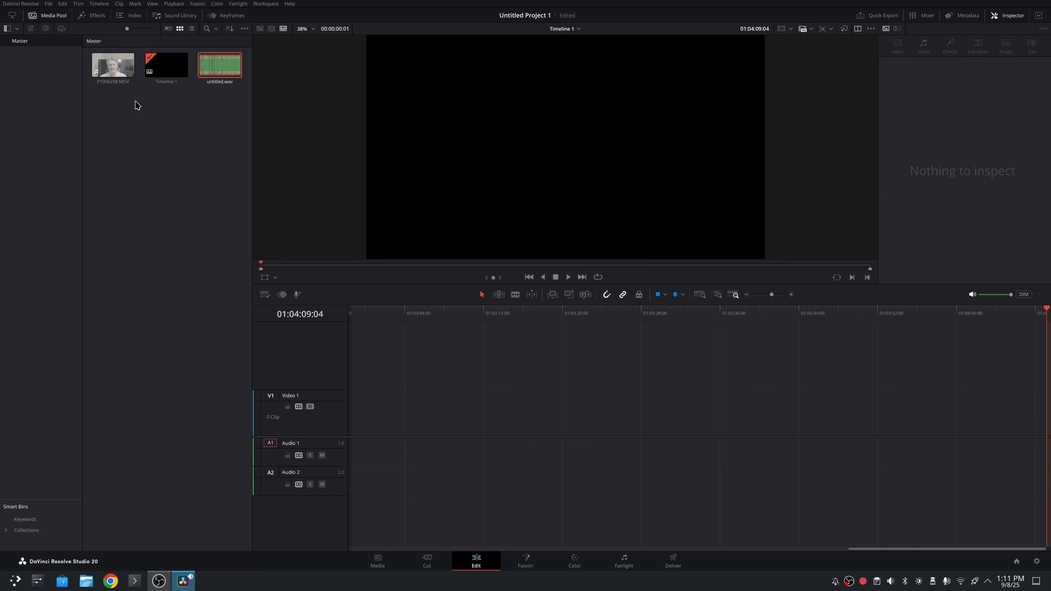
{"action": "double_click", "coordinate": [113, 65]}
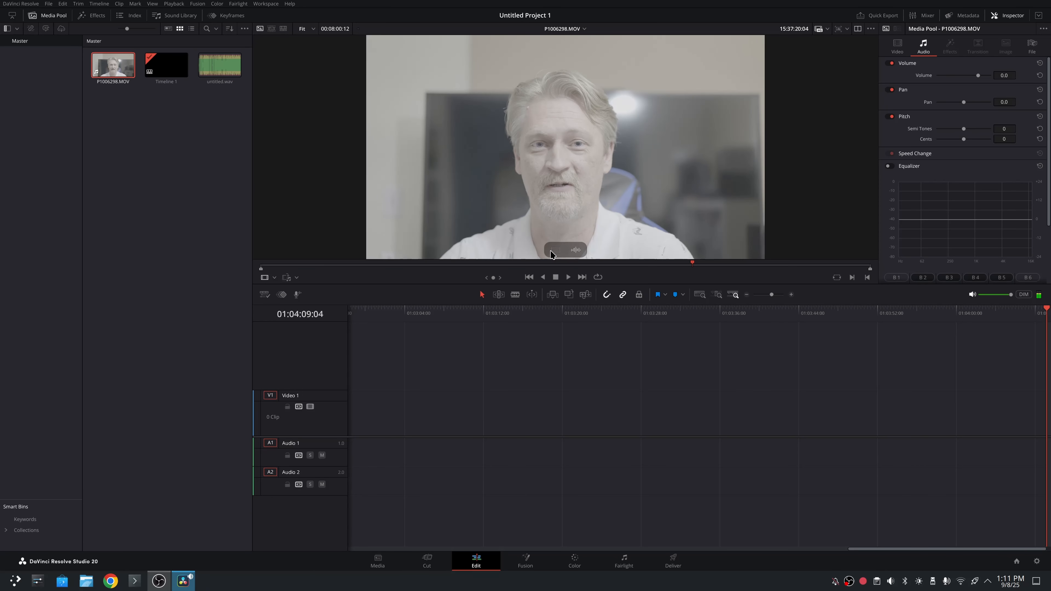
{"action": "left_click_drag", "start_coordinate": [550, 253], "coordinate": [406, 414]}
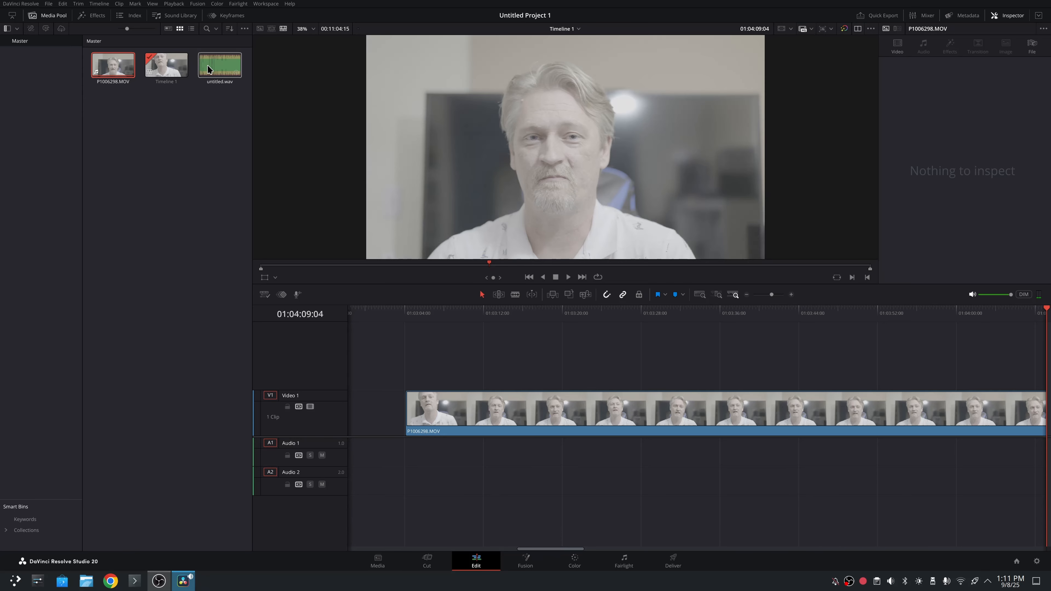
{"action": "left_click_drag", "start_coordinate": [208, 69], "coordinate": [434, 457]}
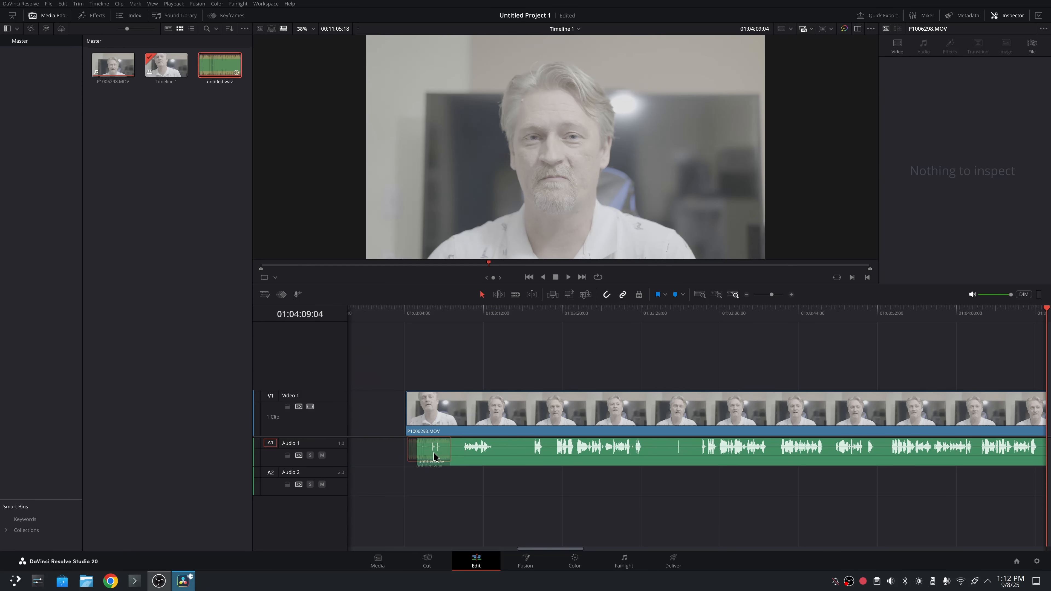
{"action": "left_click_drag", "start_coordinate": [509, 459], "coordinate": [500, 460]}
Link the video clip with untitled.wav, move the linked pair to the timeline start and scrub through the beginning
{"action": "left_click_drag", "start_coordinate": [529, 499], "coordinate": [730, 311]}
{"action": "right_click", "coordinate": [666, 417]}
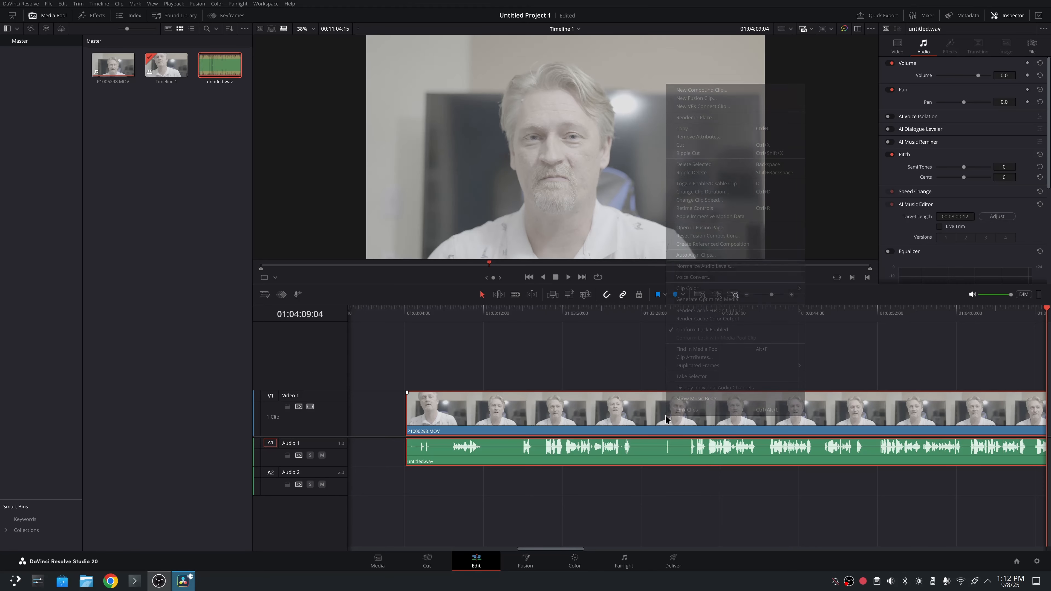
{"action": "left_click", "coordinate": [680, 410]}
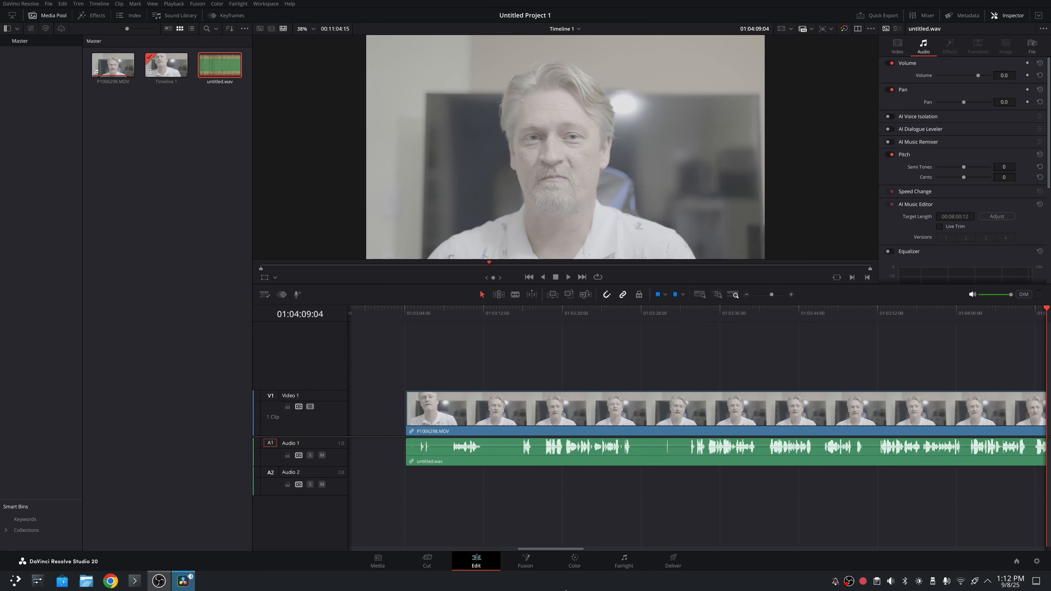
{"action": "left_click_drag", "start_coordinate": [548, 550], "coordinate": [533, 549]}
{"action": "left_click_drag", "start_coordinate": [679, 418], "coordinate": [428, 423]}
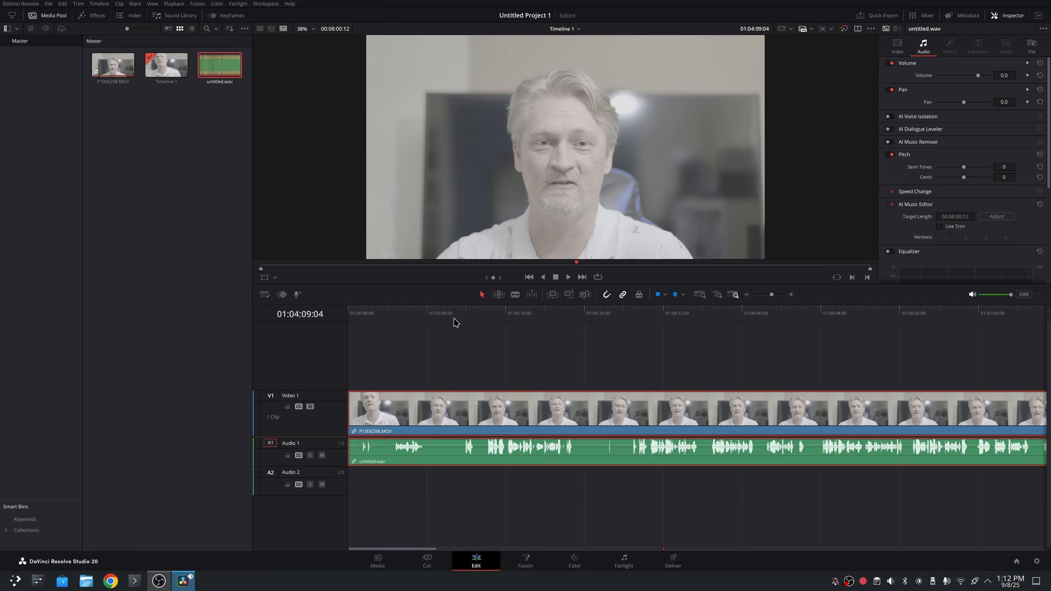
{"action": "left_click_drag", "start_coordinate": [455, 323], "coordinate": [698, 336]}
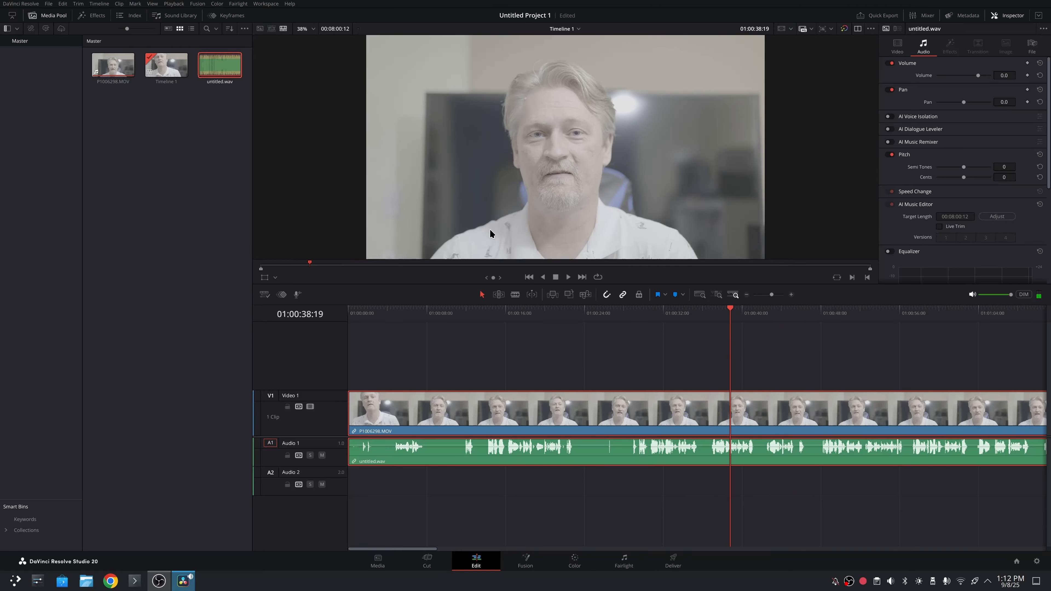